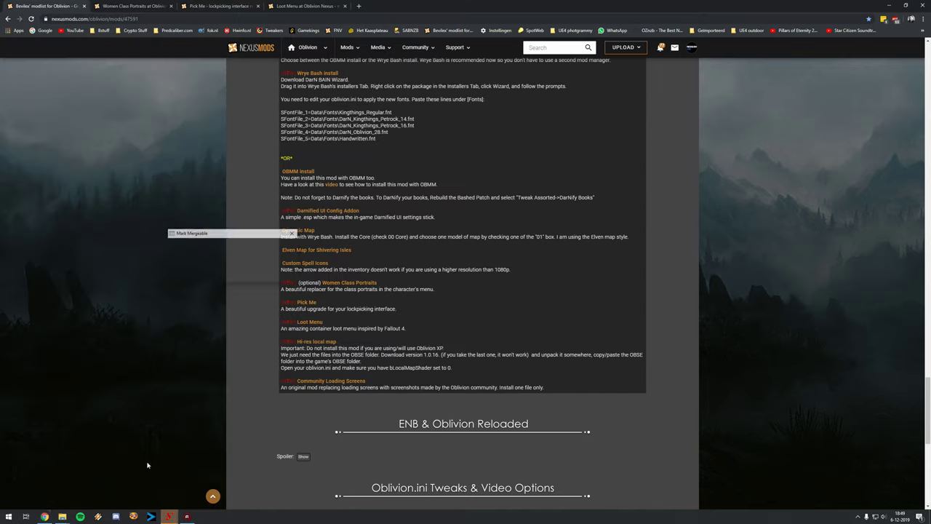
# Expand the ENB & Oblivion Reloaded spoiler, which points to the author's other preset file
pyautogui.click(168, 518)
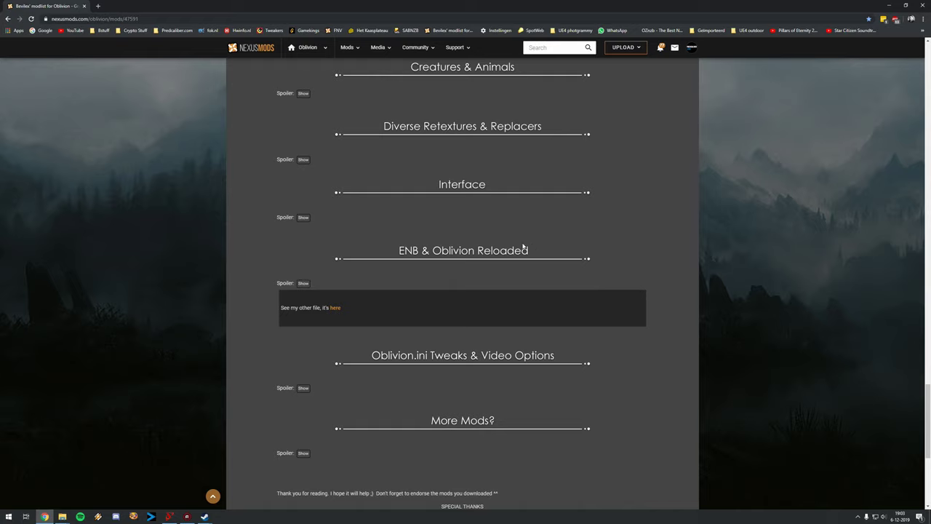
# Open the author's Oblivion Reloaded preset page in a new tab and look it over
pyautogui.rightClick(335, 308)
pyautogui.click(363, 316)
pyautogui.hotkey('ctrl', 'Tab')
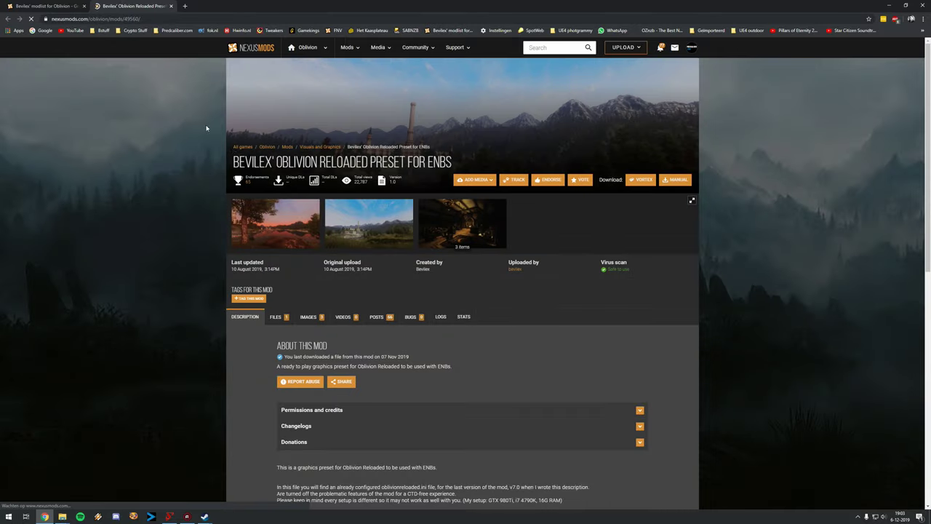
pyautogui.scroll(-2, 363, 303)
pyautogui.scroll(-2, 353, 320)
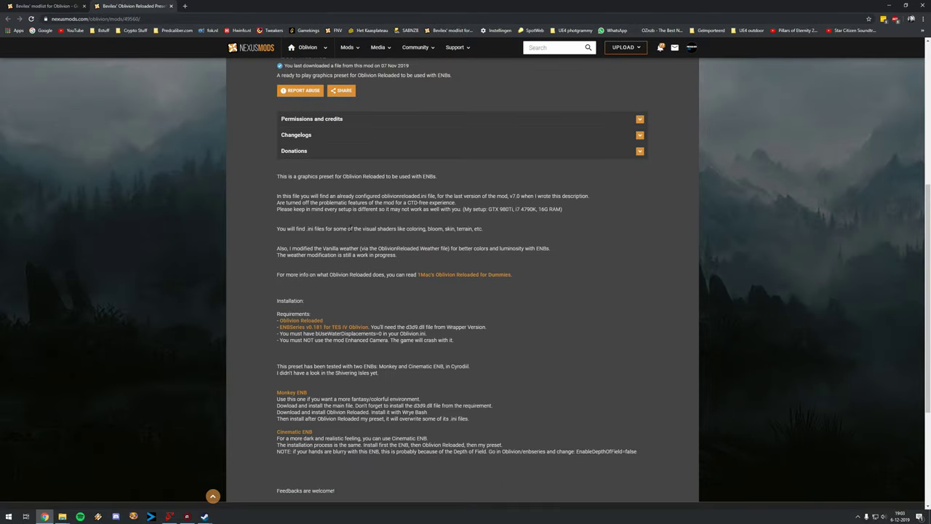
pyautogui.scroll(1, 354, 302)
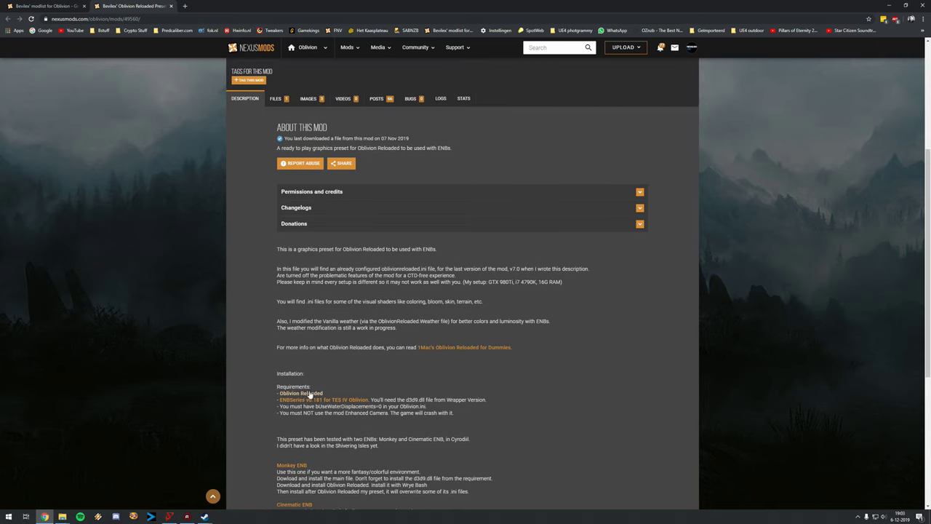
pyautogui.moveTo(63, 519)
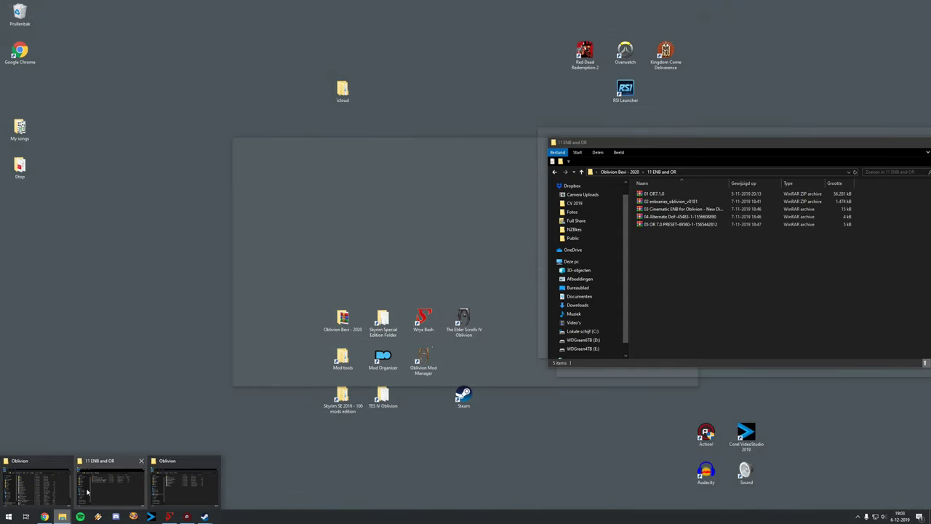
pyautogui.click(93, 492)
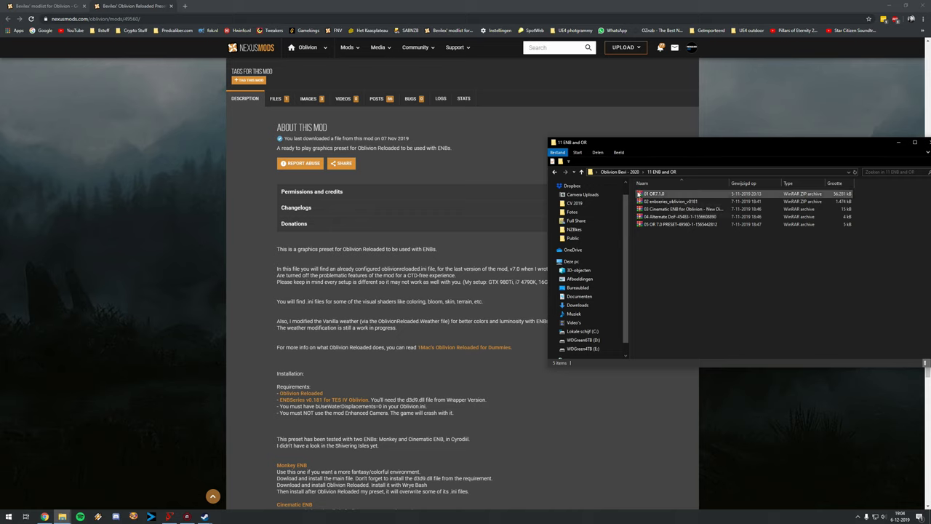
# Open the Oblivion Reloaded requirement's TES Reloaded package page in a new tab
pyautogui.rightClick(310, 393)
pyautogui.click(342, 399)
pyautogui.hotkey('ctrl', 'Tab')
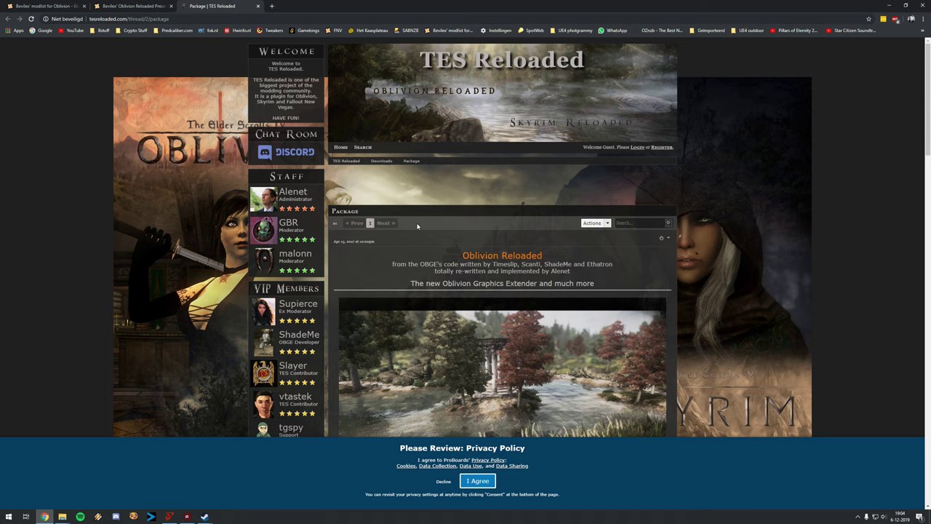
# Check the TES Reloaded thread's download links for the latest Oblivion Reloaded v7.1.0
pyautogui.scroll(-3, 462, 298)
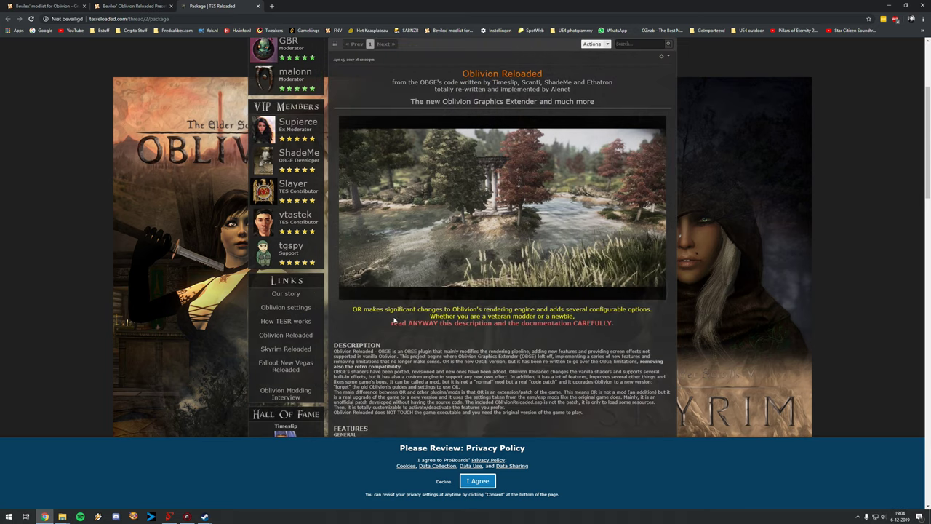
pyautogui.scroll(3, 394, 320)
pyautogui.click(381, 160)
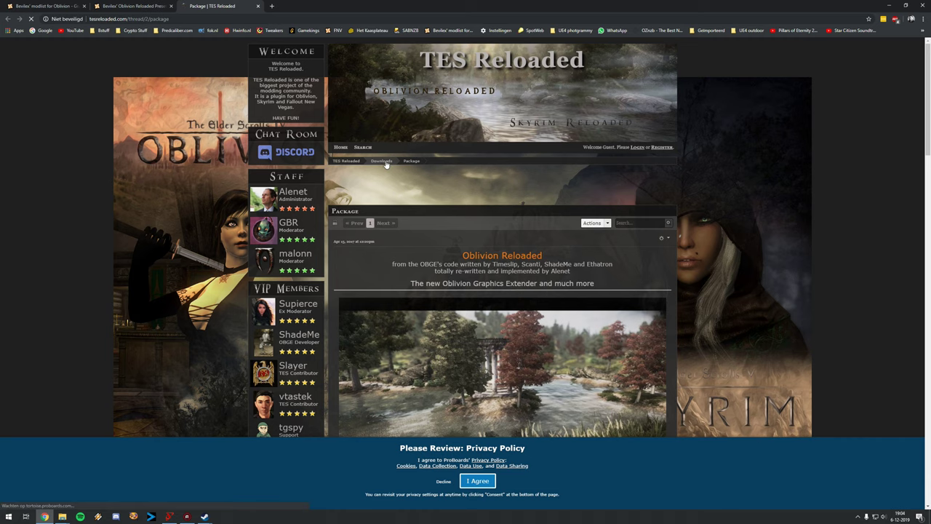
pyautogui.click(373, 252)
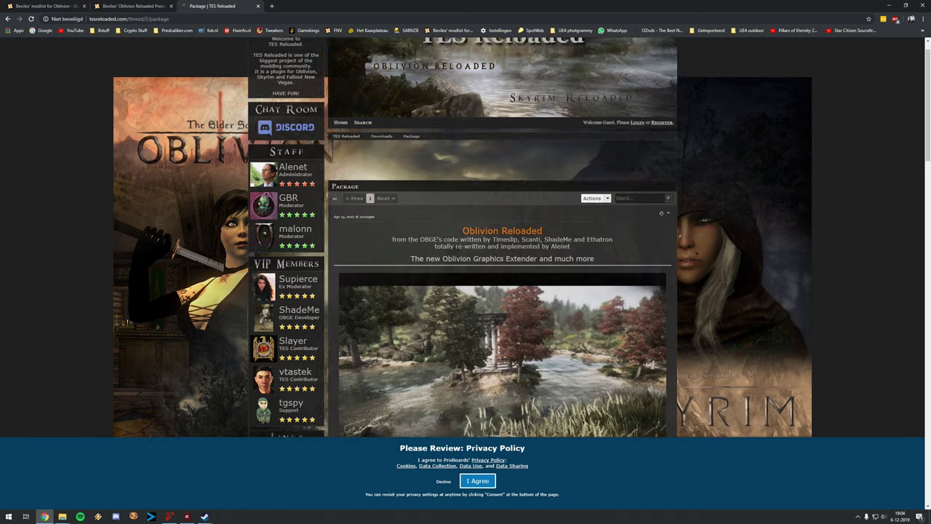
pyautogui.scroll(-6, 464, 270)
pyautogui.scroll(-15, 418, 190)
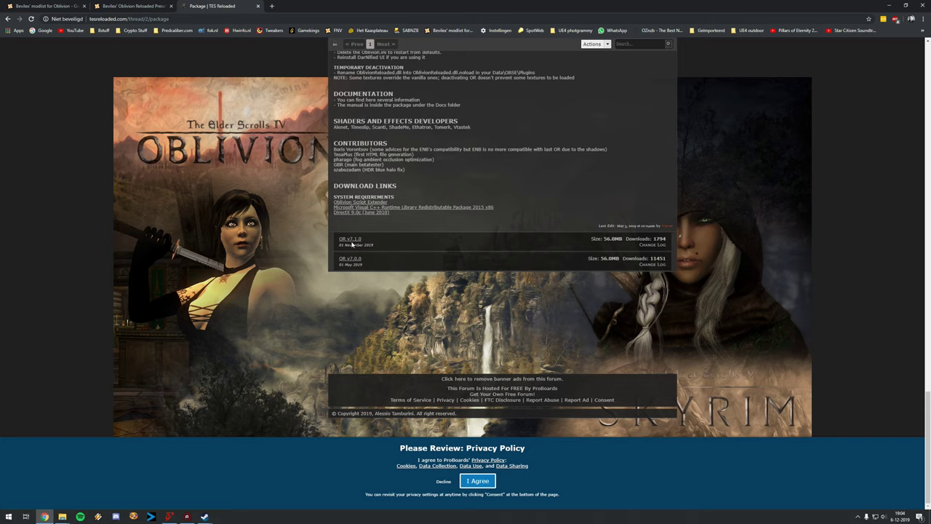
# Confirm the 11 ENB and OR folder holds the OR7.1.0 archive, then return to the Nexus preset page
pyautogui.click(62, 516)
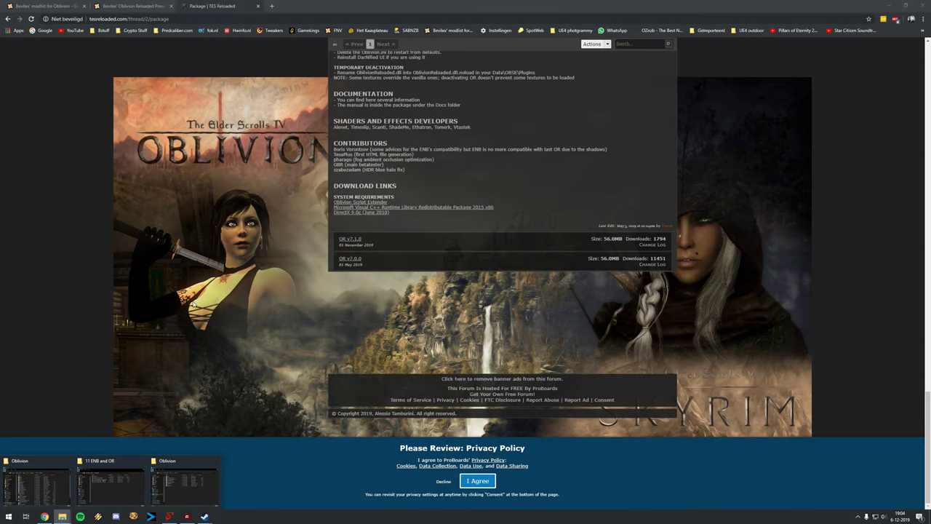
pyautogui.click(353, 254)
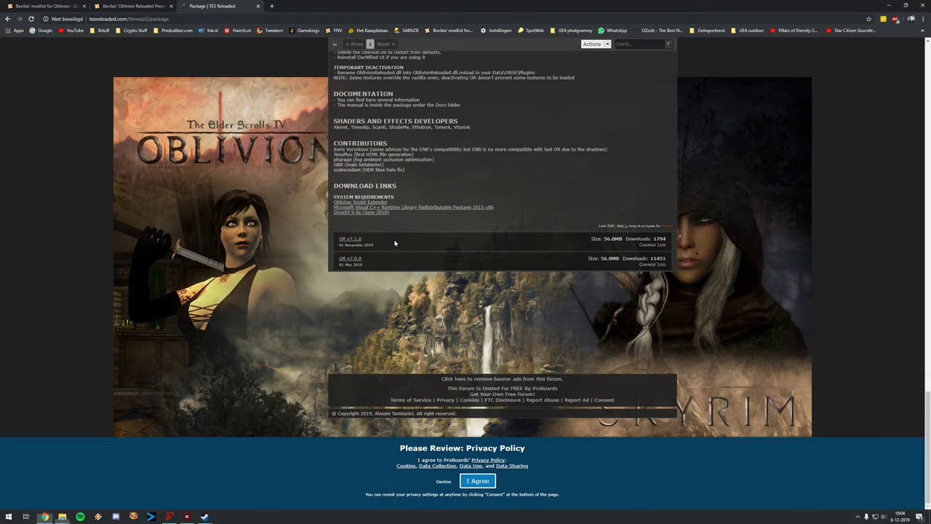
pyautogui.click(164, 6)
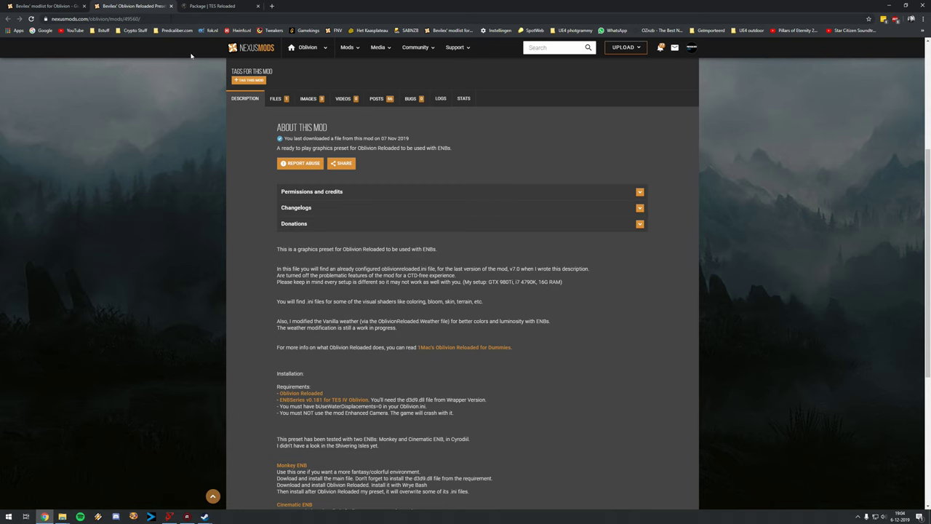
pyautogui.moveTo(62, 516)
pyautogui.moveTo(188, 485)
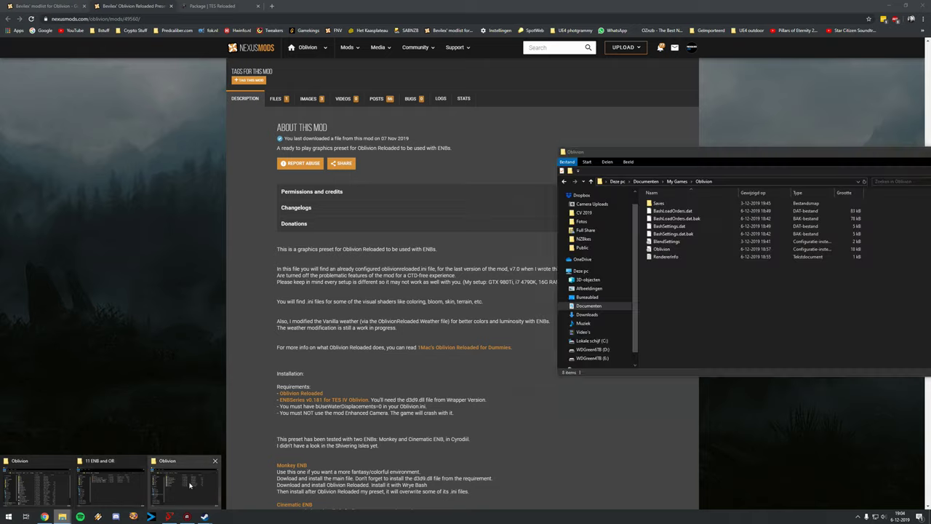
# Add the 01 OR7.1.0 archive to Wrye Bash's Installers list
pyautogui.click(132, 482)
pyautogui.click(168, 517)
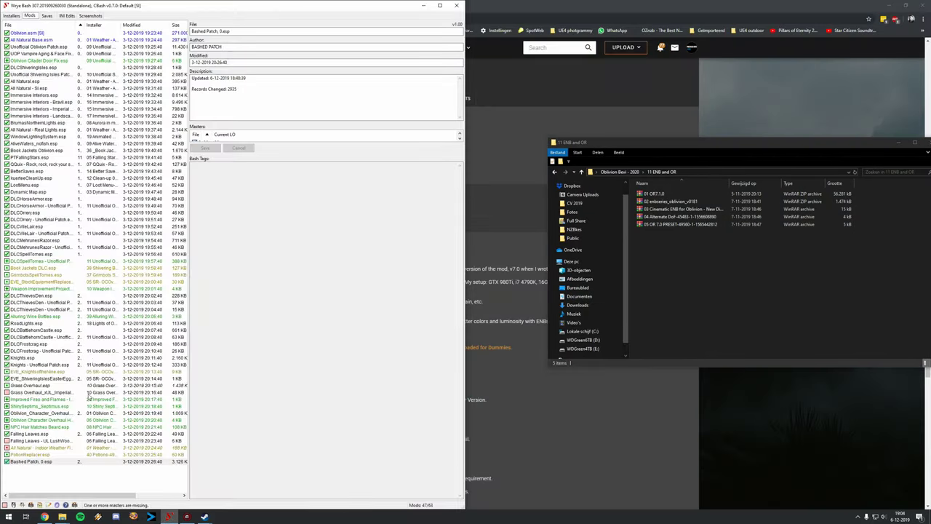
pyautogui.click(11, 15)
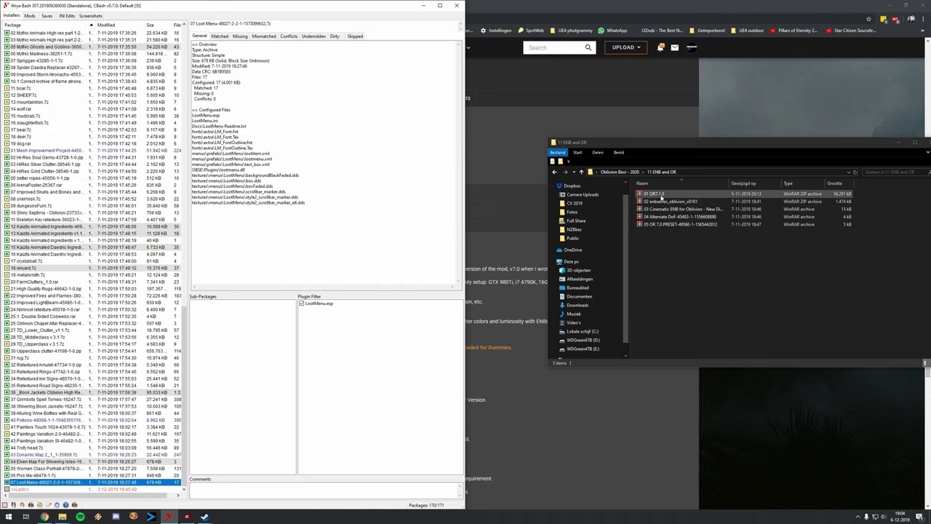
pyautogui.click(662, 195)
pyautogui.moveTo(461, 274); pyautogui.dragTo(33, 486)
# Install the OR7.1.0 package, accepting the OBSE DLL warning, and confirm OblivionReloaded.esp is active
pyautogui.rightClick(29, 484)
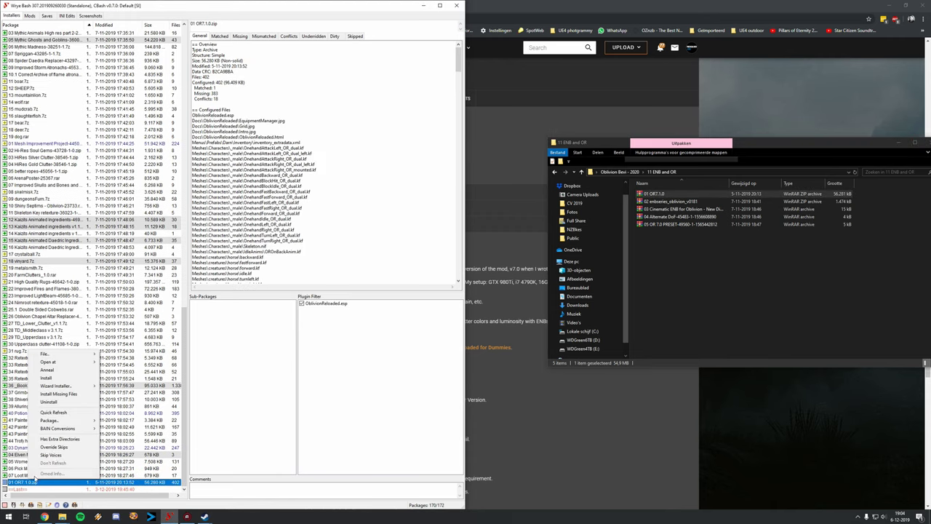
pyautogui.click(54, 379)
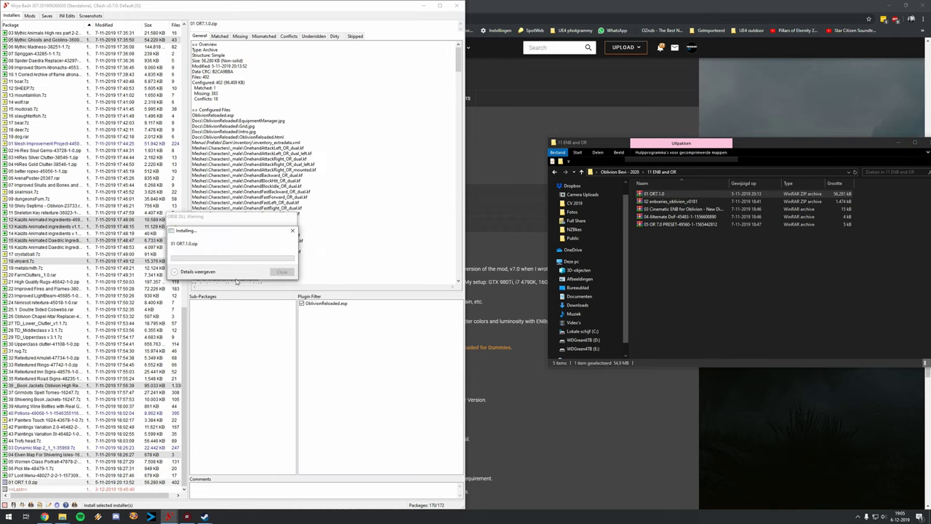
pyautogui.click(254, 274)
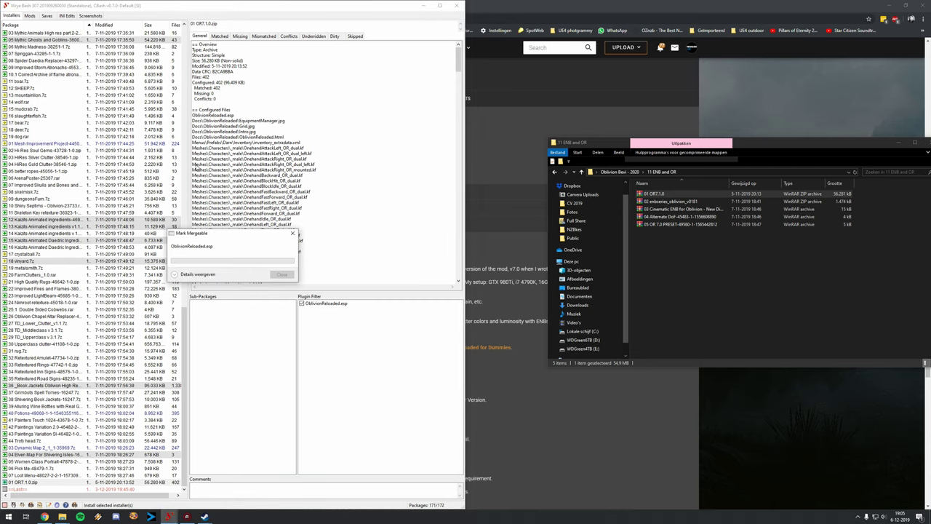
pyautogui.click(29, 16)
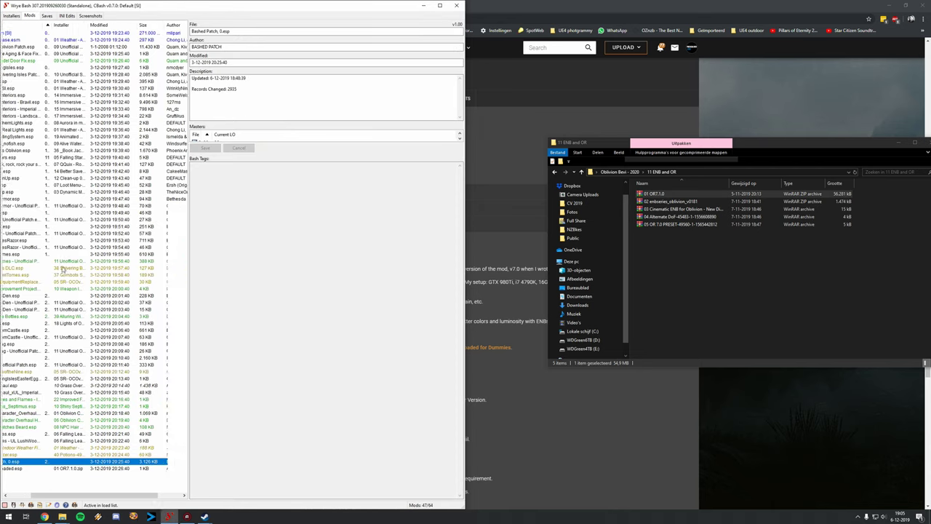
pyautogui.click(22, 469)
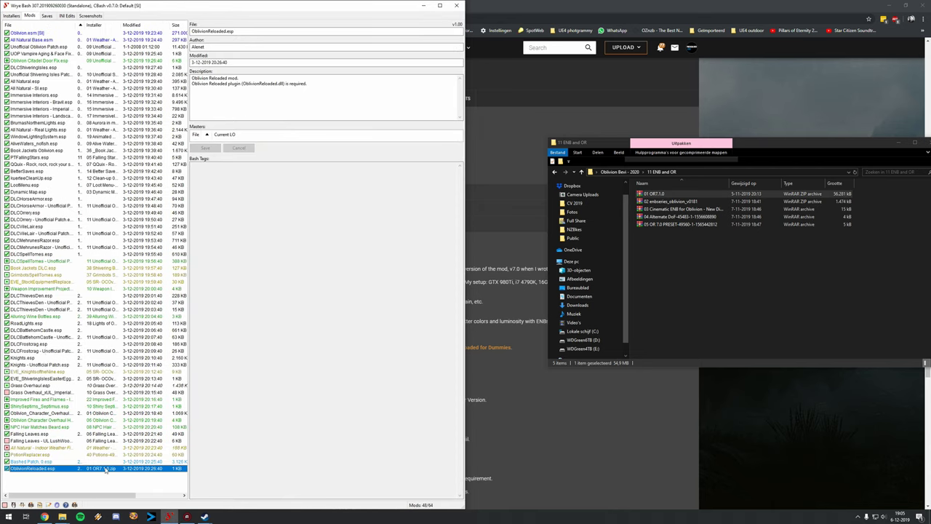
pyautogui.click(597, 420)
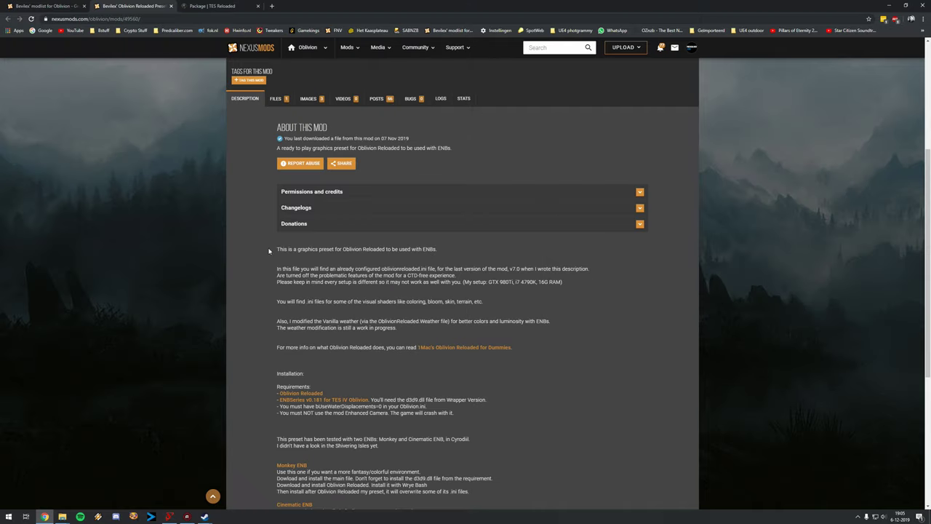
# Close the TES Reloaded tab and open the ENBSeries v0.181 for TES IV Oblivion requirement in a new tab
pyautogui.middleClick(202, 6)
pyautogui.scroll(-1, 346, 267)
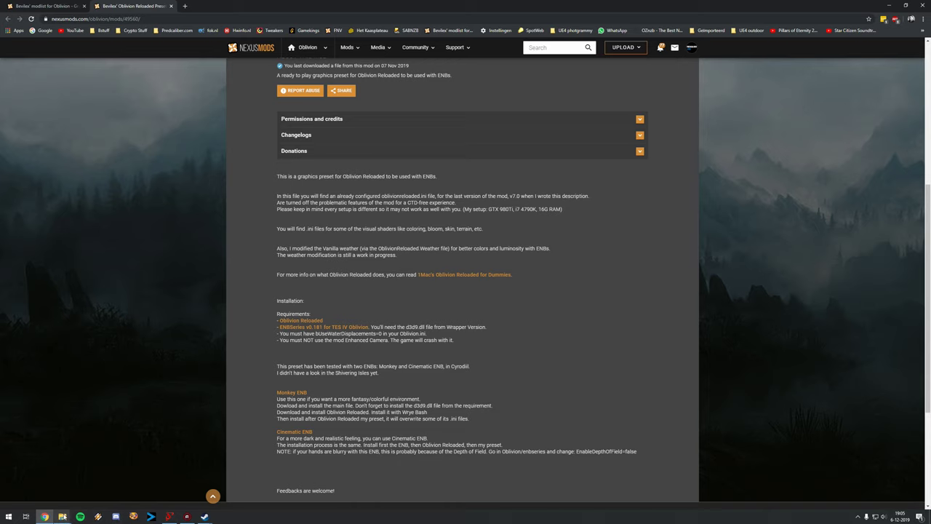
pyautogui.moveTo(63, 517)
pyautogui.moveTo(120, 485)
pyautogui.scroll(-1, 323, 312)
pyautogui.rightClick(357, 291)
pyautogui.click(371, 294)
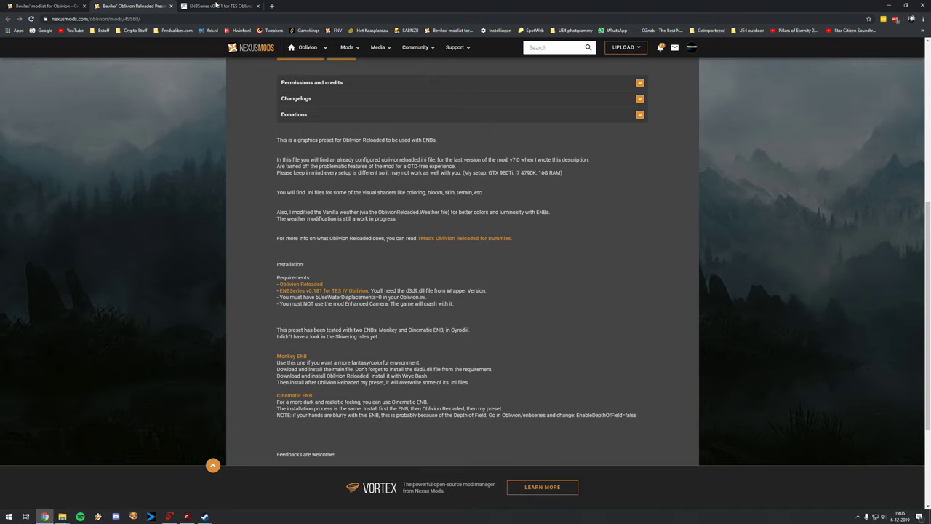
pyautogui.click(216, 5)
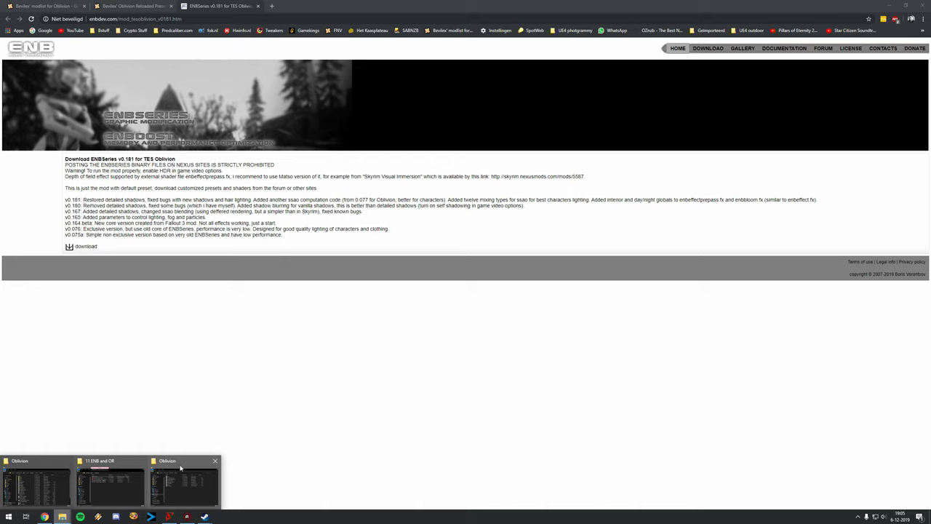
# Open the ENBSeries v0181 archive in WinRAR, dismissing the licence reminder
pyautogui.moveTo(181, 468)
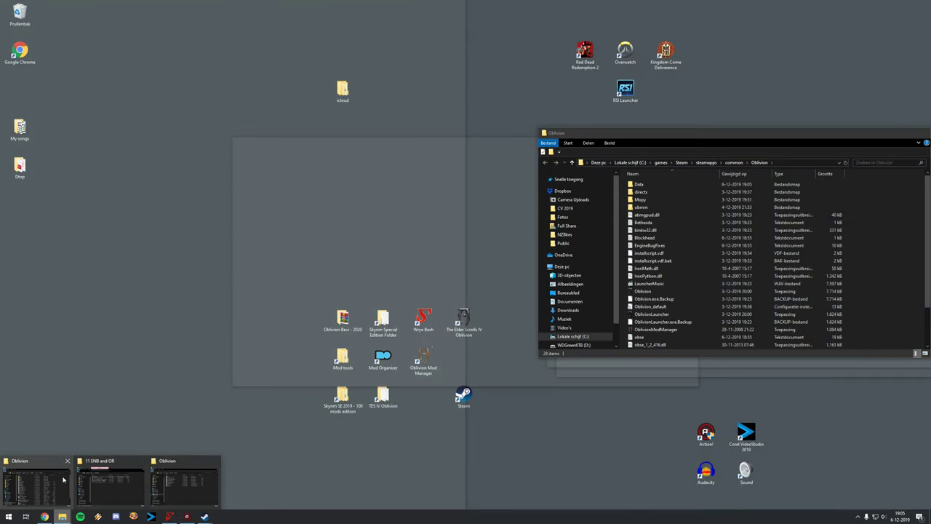
pyautogui.click(109, 482)
pyautogui.click(693, 203)
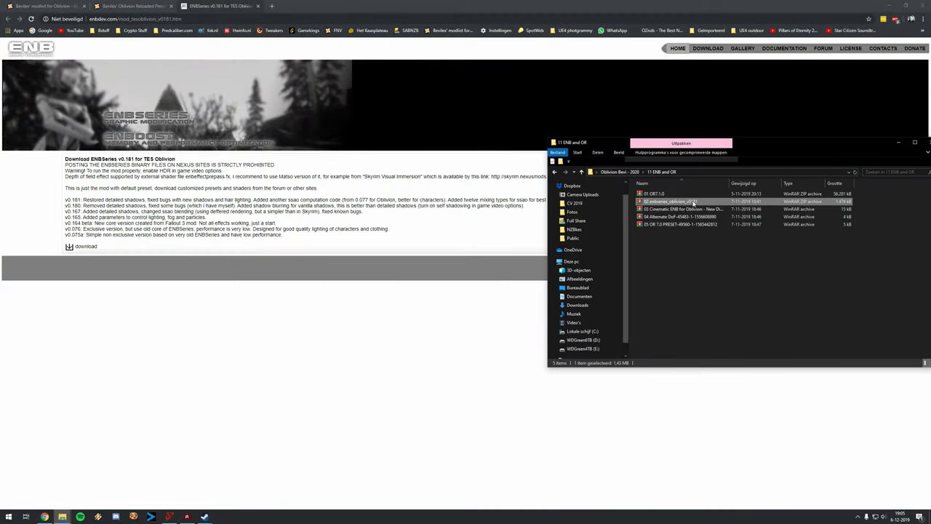
pyautogui.doubleClick(695, 203)
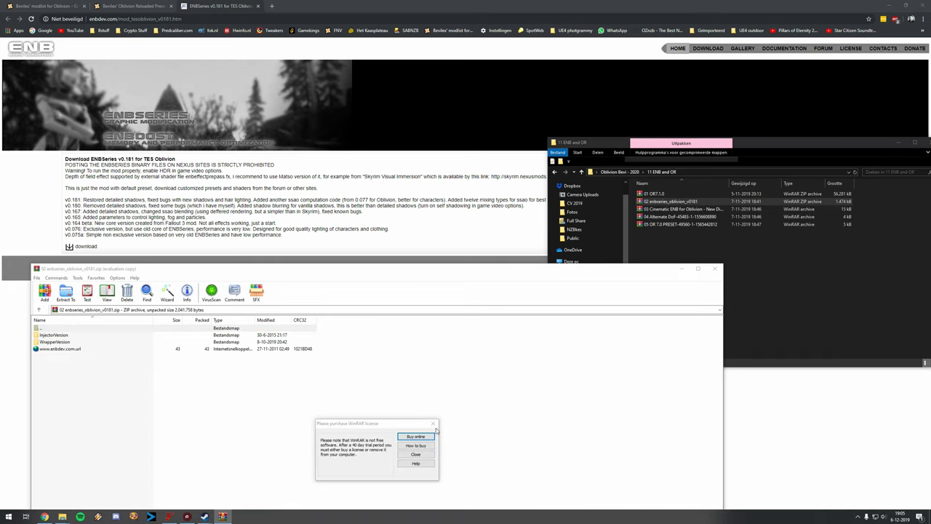
pyautogui.click(433, 423)
# Extract d3d9.dll from WrapperVersion into the 11 ENB and OR folder and close WinRAR
pyautogui.doubleClick(55, 341)
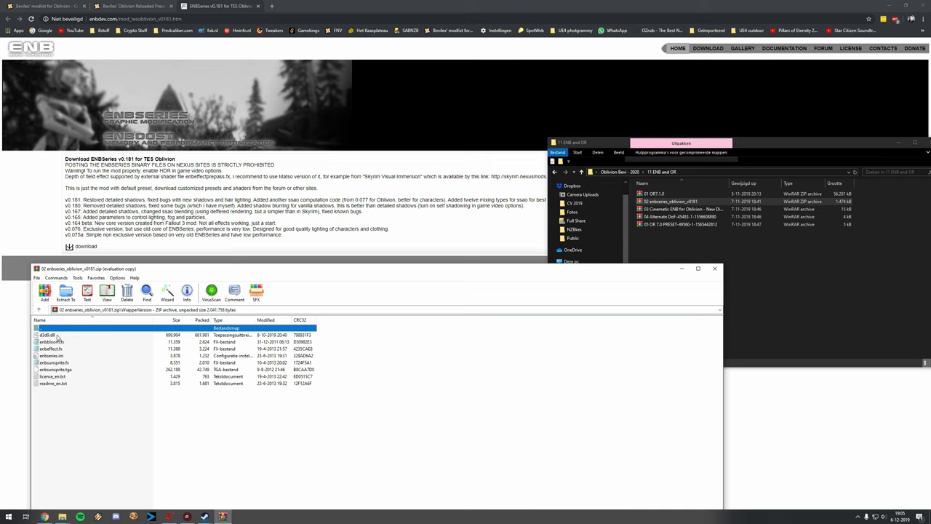
pyautogui.click(57, 335)
pyautogui.rightClick(56, 335)
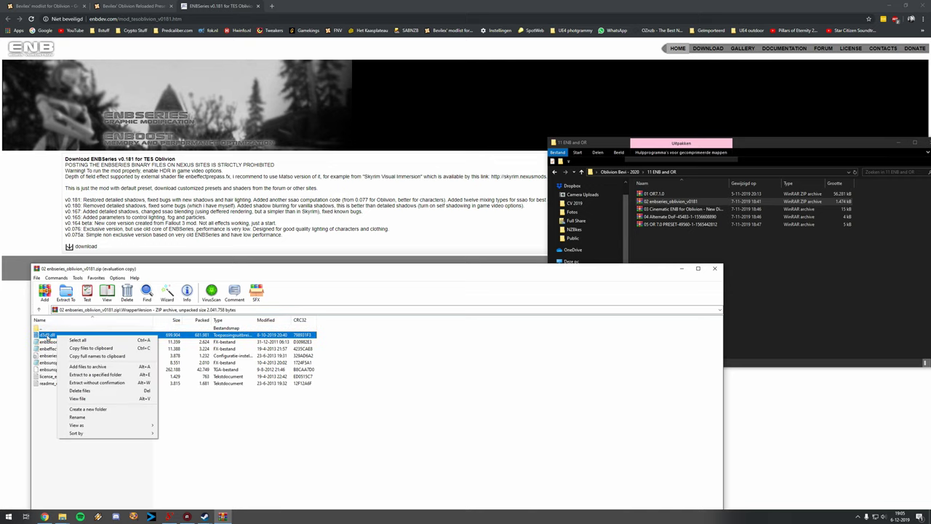
pyautogui.moveTo(45, 337); pyautogui.dragTo(701, 265)
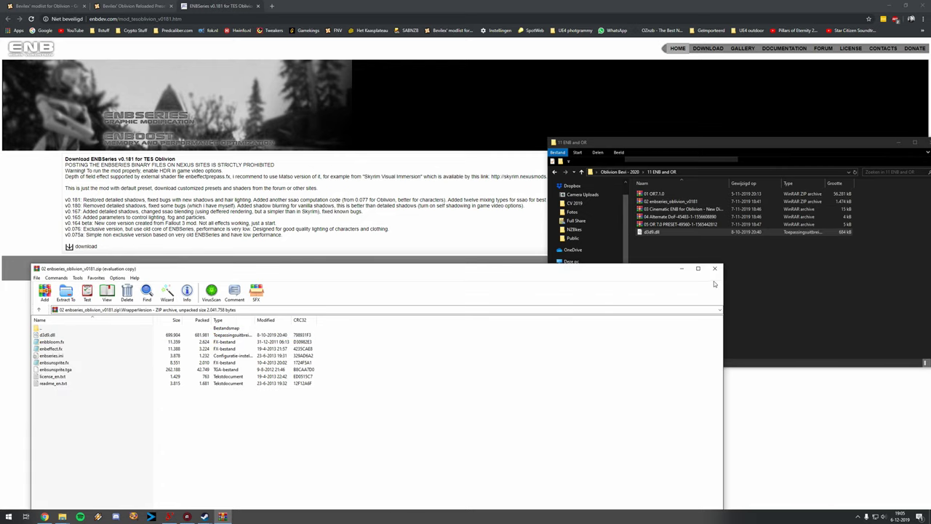
pyautogui.click(716, 269)
pyautogui.click(138, 5)
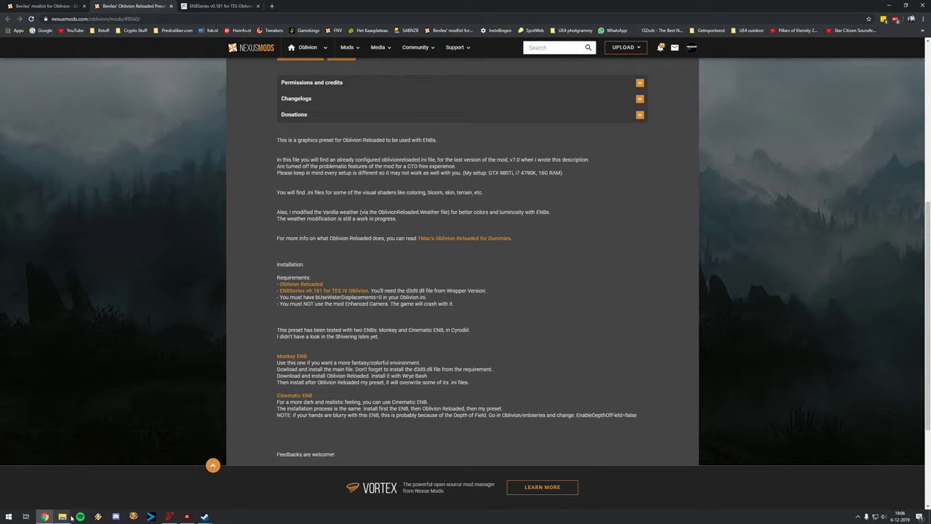
# Confirm d3d9.dll sits in the TES IV Oblivion game folder, then return to the preset page
pyautogui.click(44, 517)
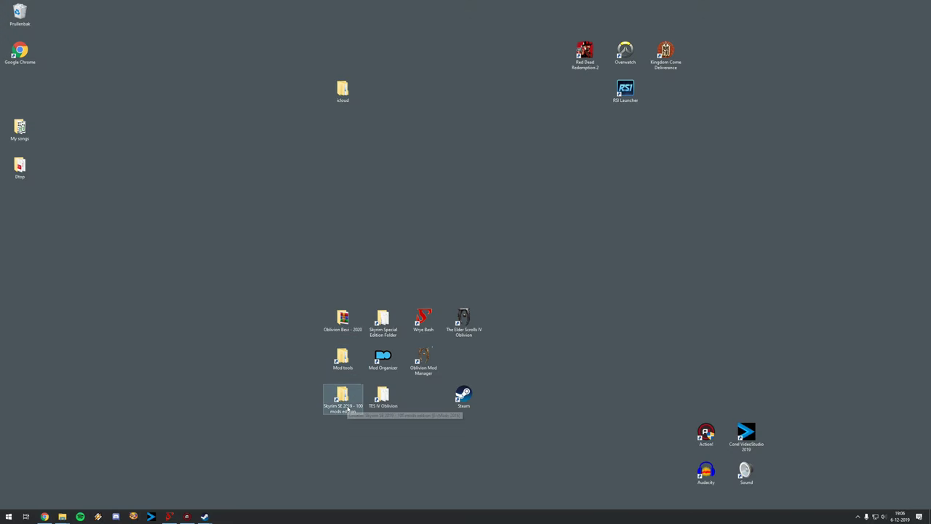
pyautogui.doubleClick(383, 397)
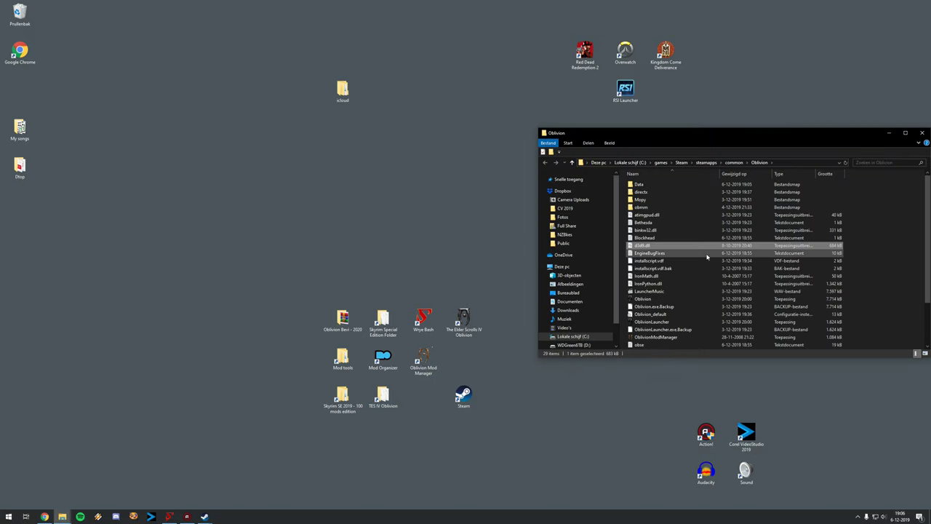
pyautogui.click(44, 516)
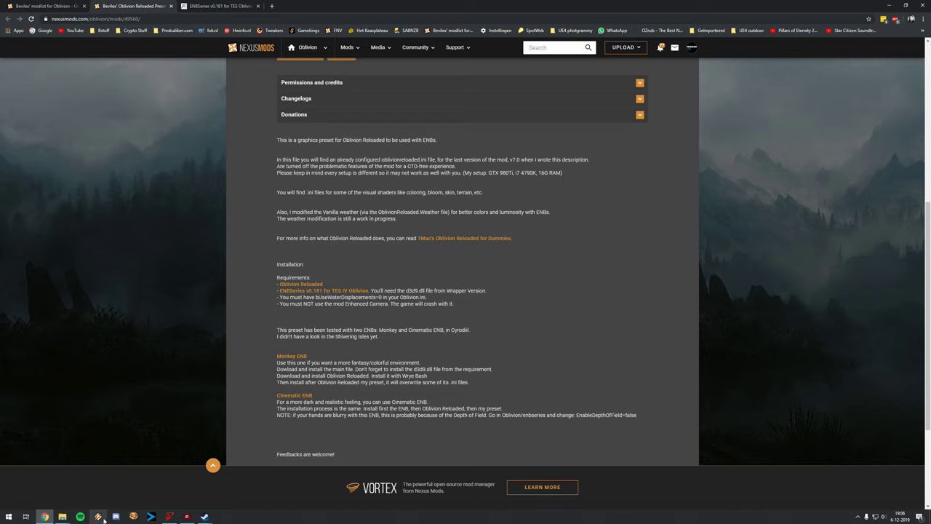
# Bring the Documents\My Games\Oblivion folder window with the game's ini files to the front
pyautogui.click(62, 517)
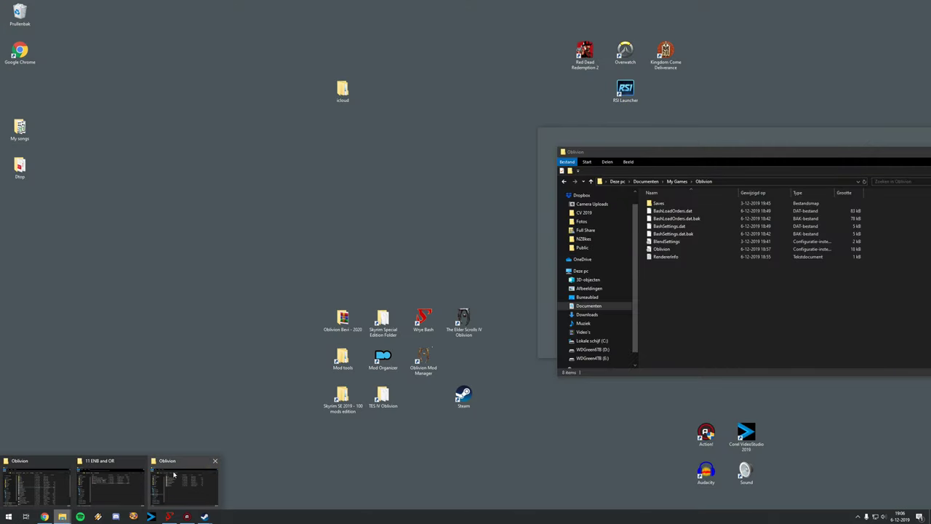
pyautogui.click(173, 475)
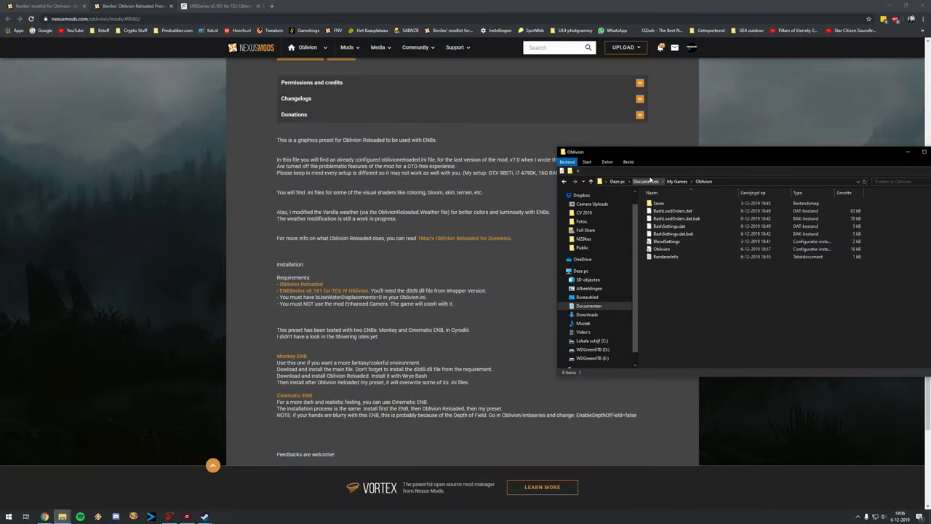
# Change bUseWaterDisplacements from 1 to 0 in Oblivion.ini
pyautogui.doubleClick(674, 250)
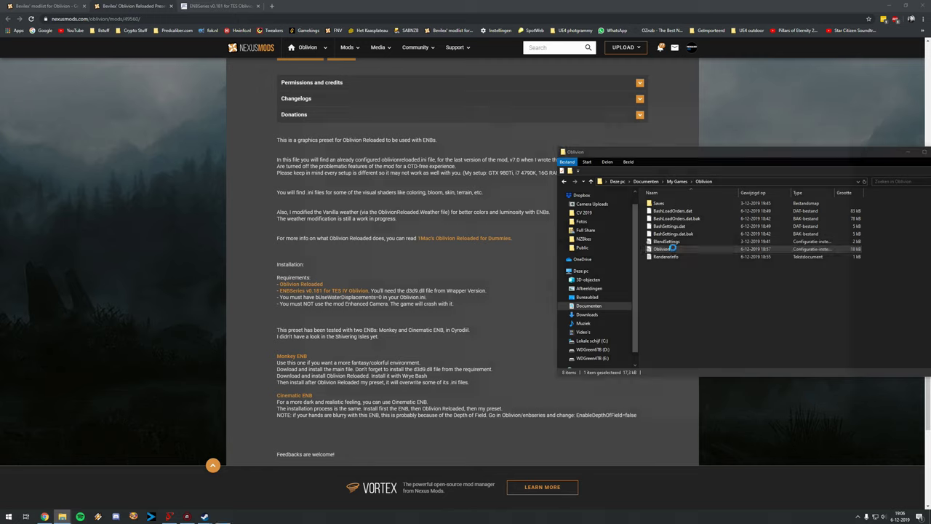
pyautogui.moveTo(435, 105); pyautogui.dragTo(497, 110)
pyautogui.hotkey('ctrl', 'f')
pyautogui.write('w')
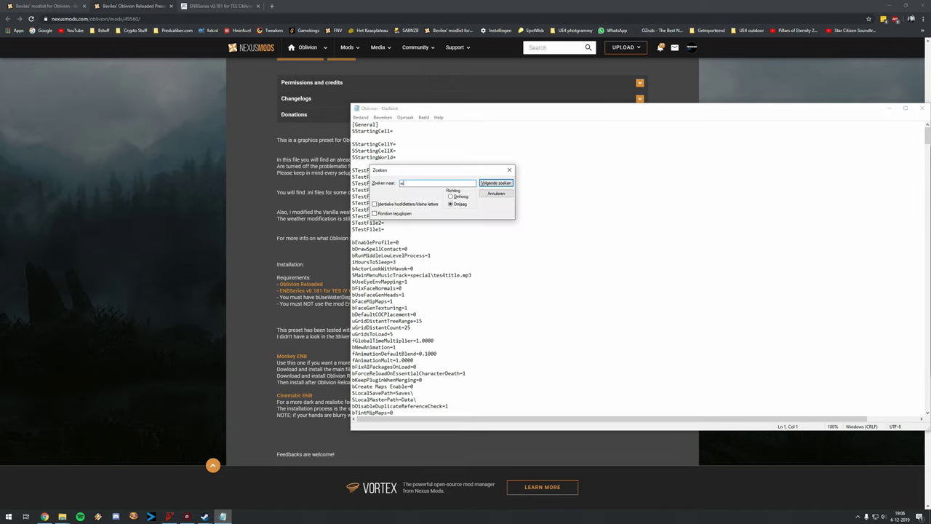
pyautogui.write('aterd')
pyautogui.press('Return')
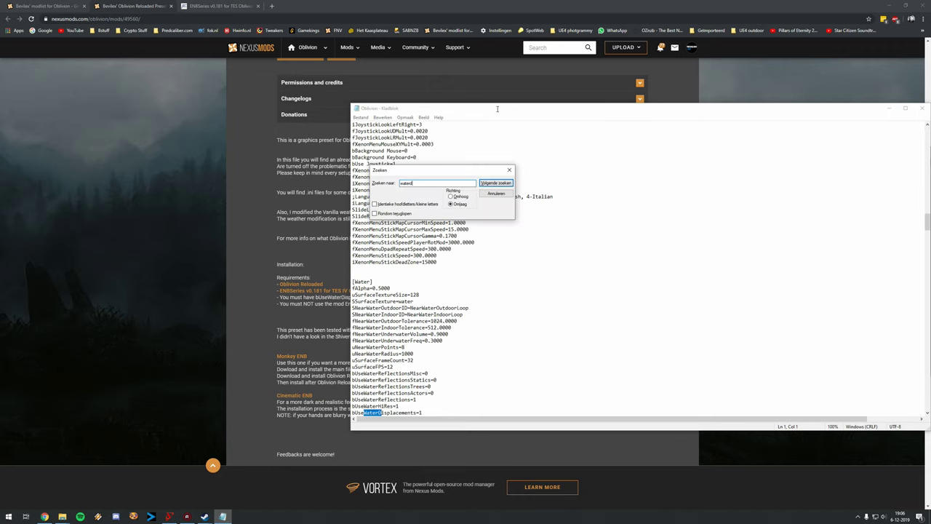
pyautogui.click(430, 411)
pyautogui.press('BackSpace')
pyautogui.write('0')
# Save Oblivion.ini and close Notepad
pyautogui.click(509, 170)
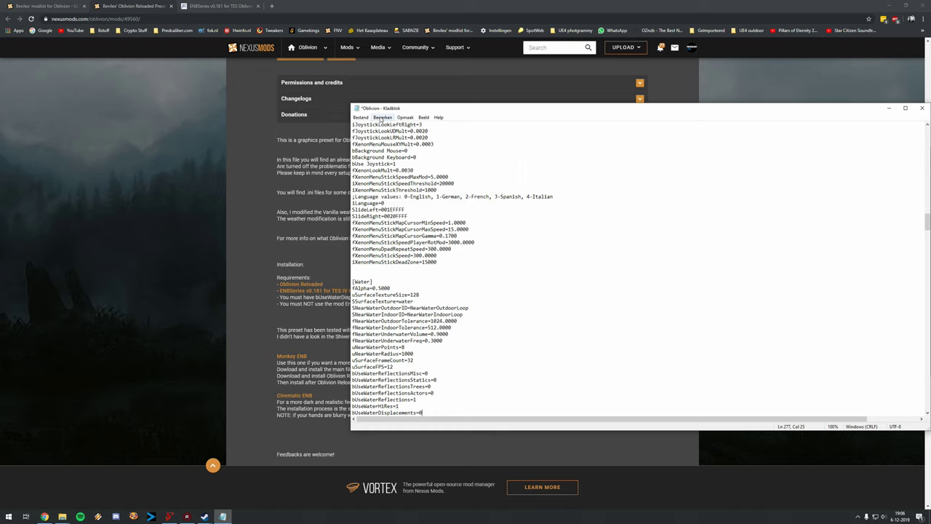
pyautogui.click(361, 117)
pyautogui.click(379, 149)
pyautogui.moveTo(470, 116); pyautogui.dragTo(314, 112)
pyautogui.click(762, 104)
pyautogui.click(214, 308)
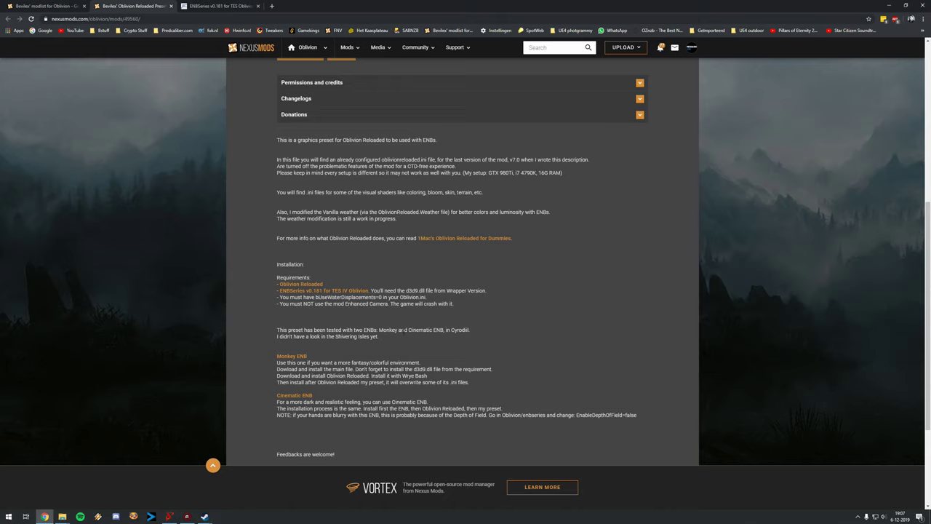
# Scroll to the preset's Cinematic ENB link and open its mod page in a new tab
pyautogui.scroll(-2, 448, 311)
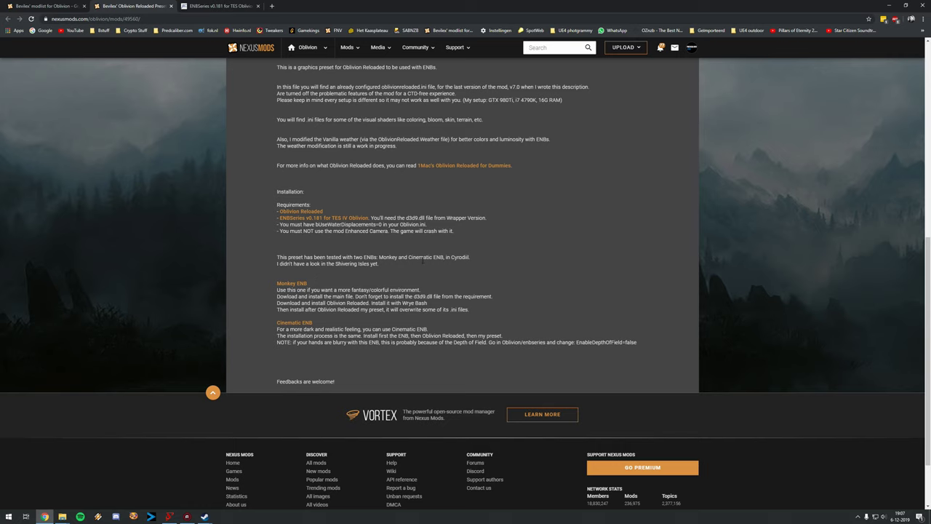
pyautogui.scroll(-1, 331, 275)
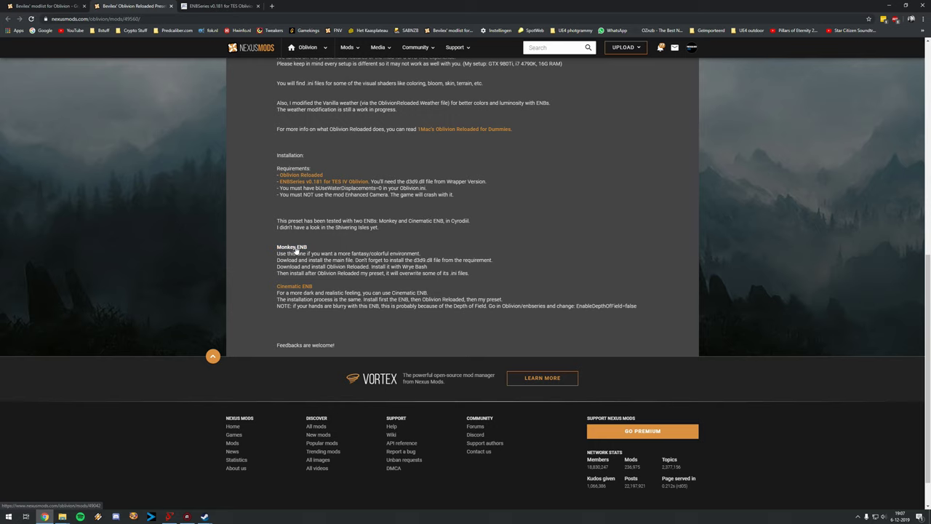
pyautogui.scroll(-1, 317, 273)
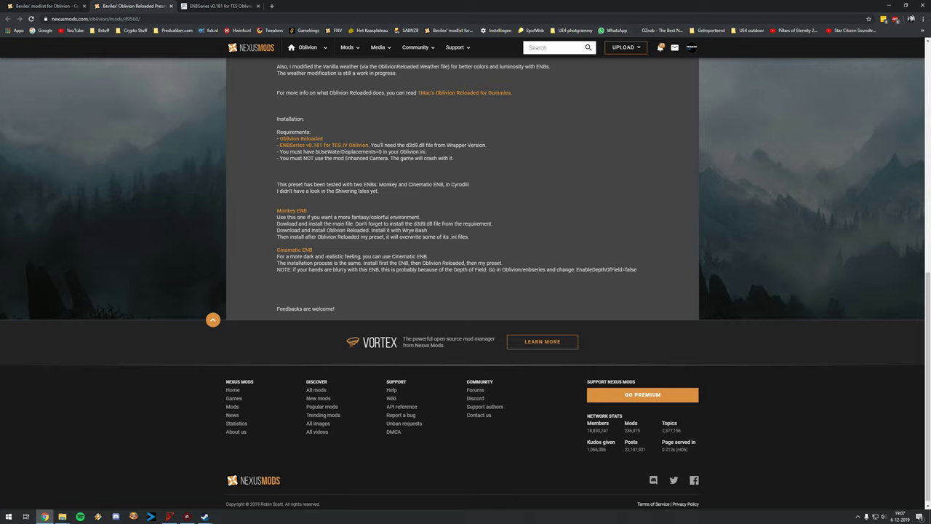
pyautogui.rightClick(299, 250)
pyautogui.click(321, 257)
pyautogui.click(302, 6)
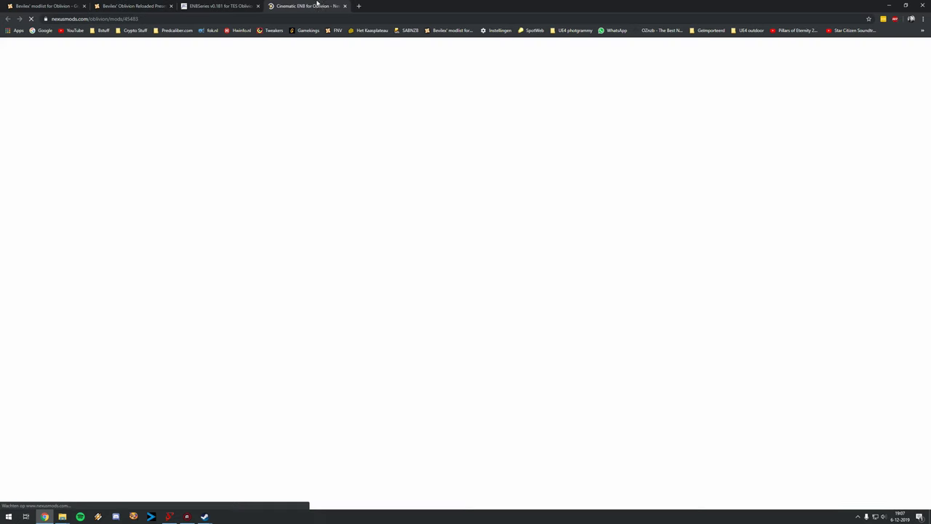
# Delete the leftover d3d9.dll from the 11 ENB and OR downloads folder
pyautogui.click(276, 241)
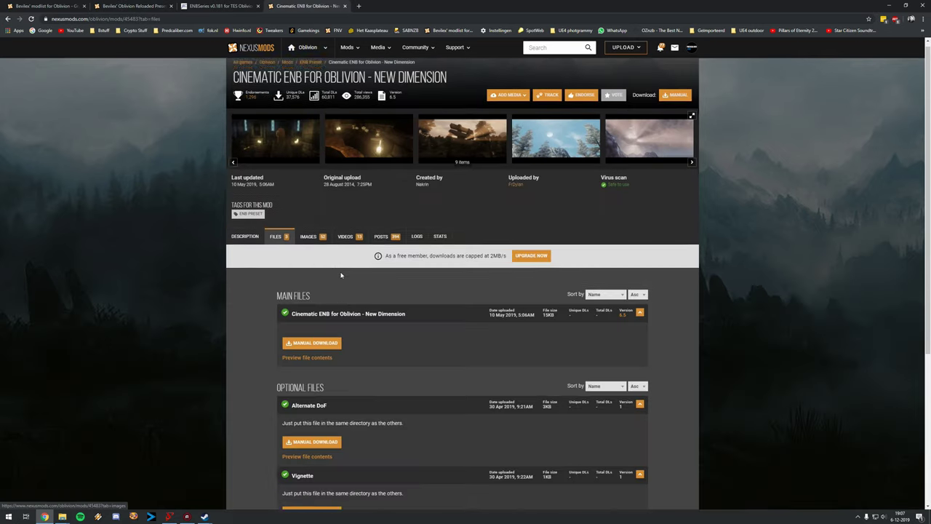
pyautogui.scroll(-2, 335, 226)
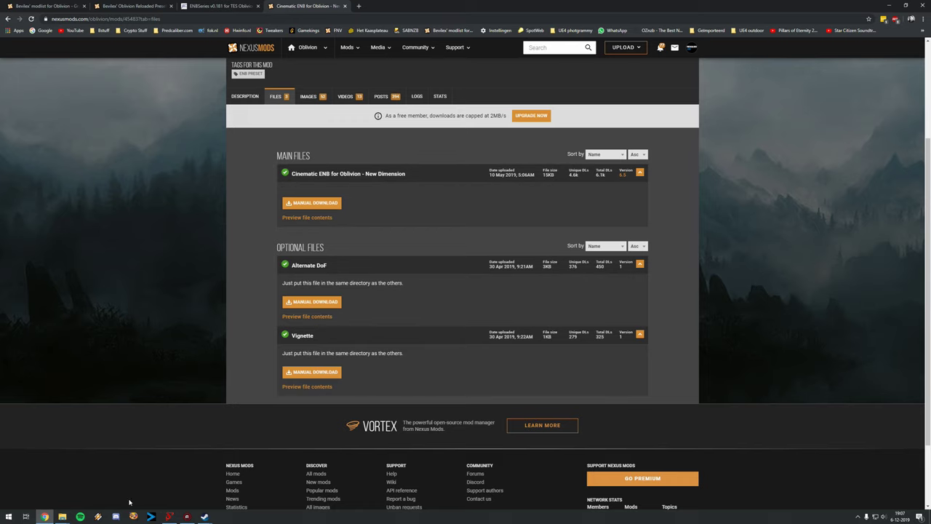
pyautogui.moveTo(62, 516)
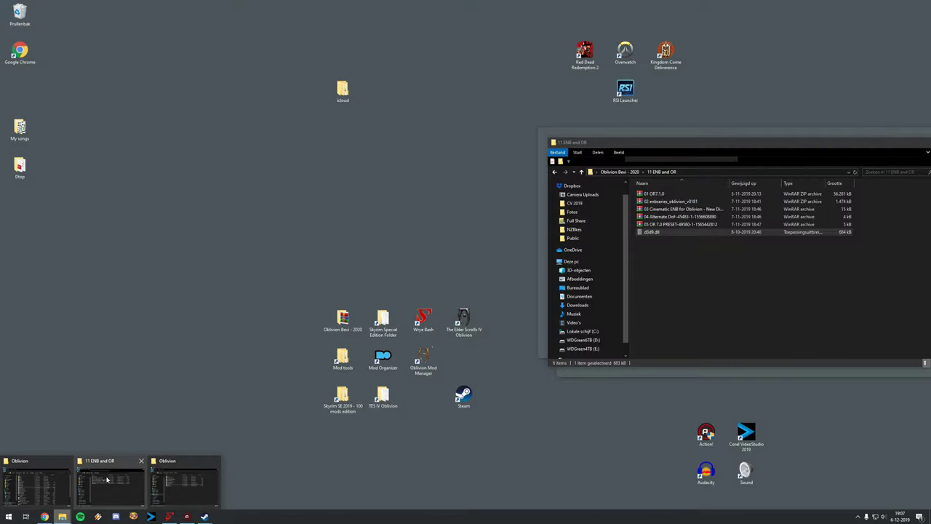
pyautogui.moveTo(65, 481)
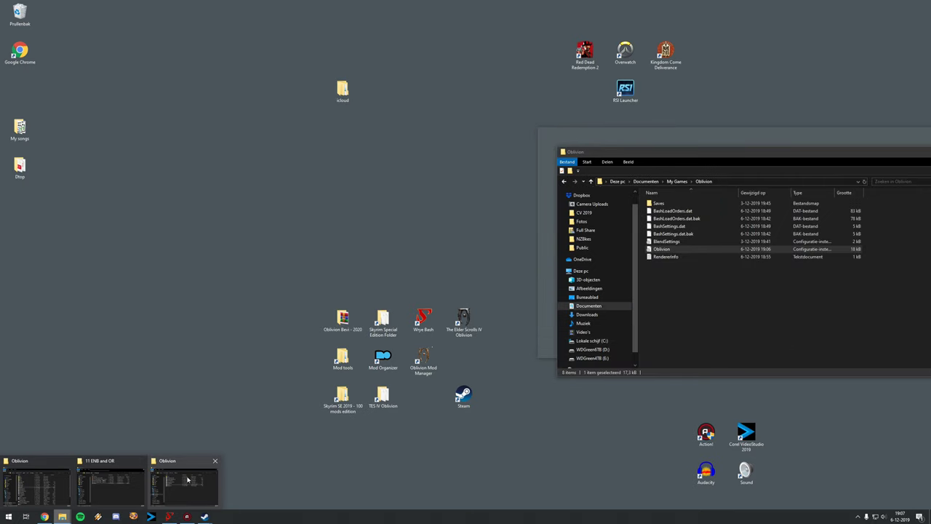
pyautogui.click(110, 480)
pyautogui.press('Delete')
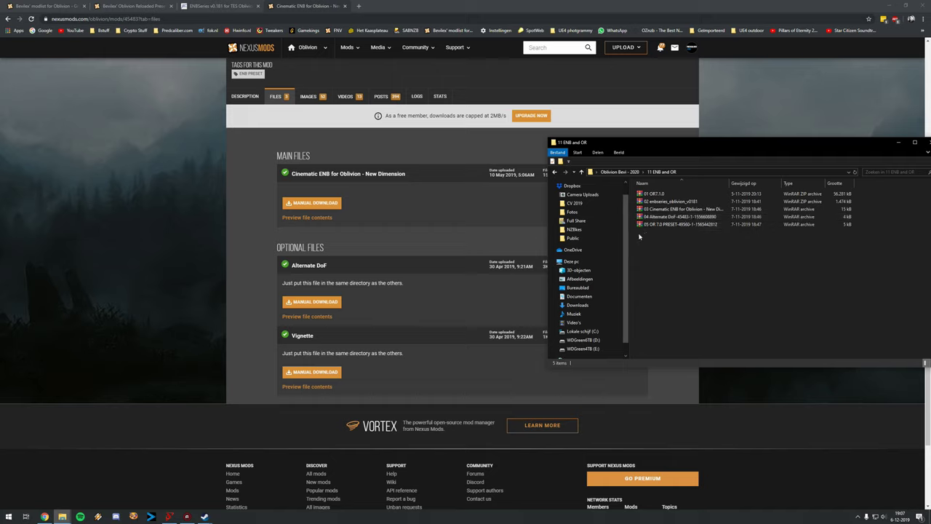
# Go back to the Cinematic ENB for Oblivion - New Dimension page and show its description
pyautogui.click(429, 256)
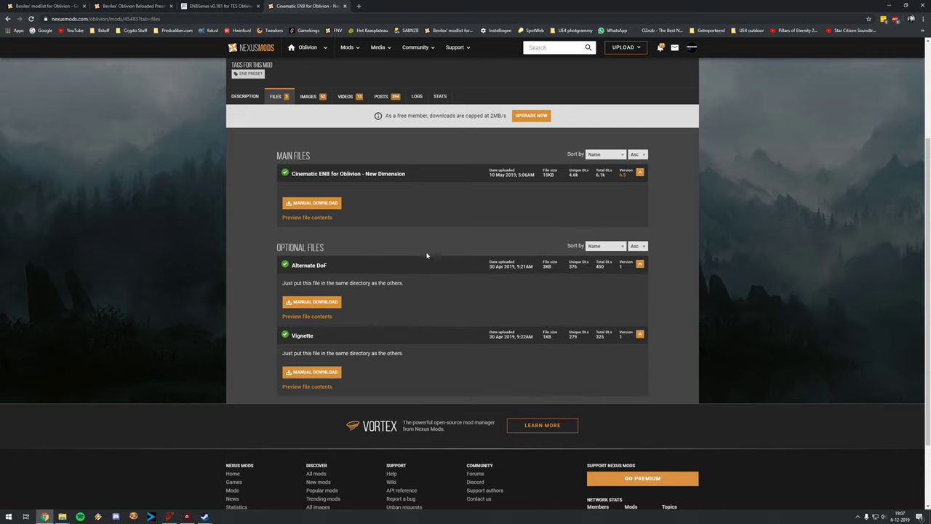
pyautogui.moveTo(62, 516)
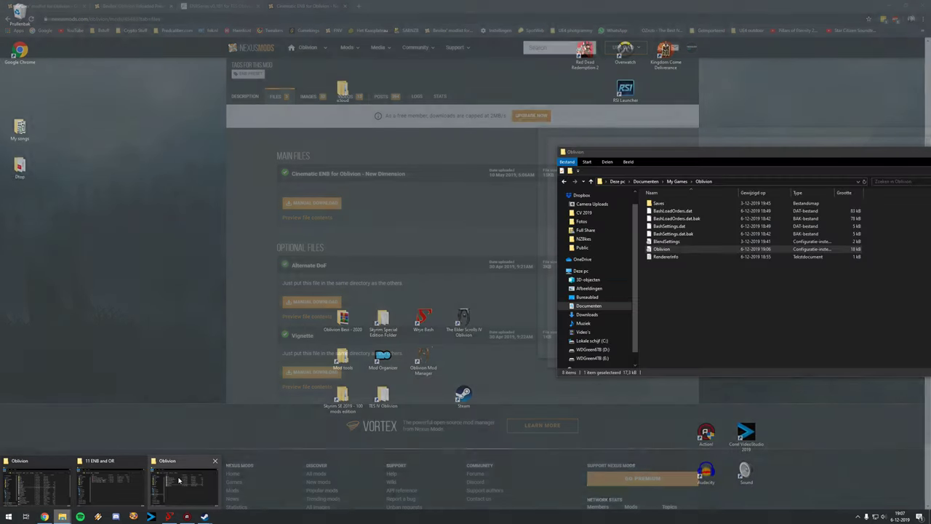
pyautogui.scroll(3, 237, 308)
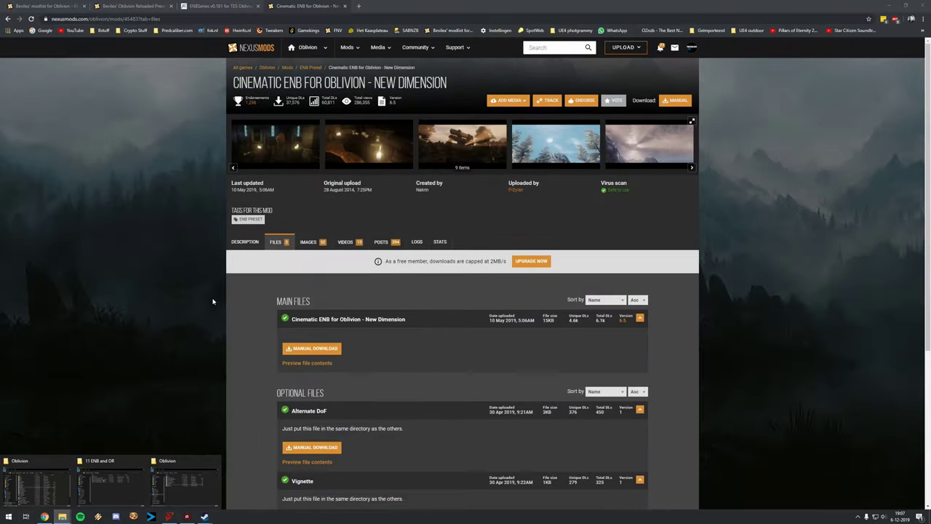
pyautogui.click(220, 6)
pyautogui.click(305, 6)
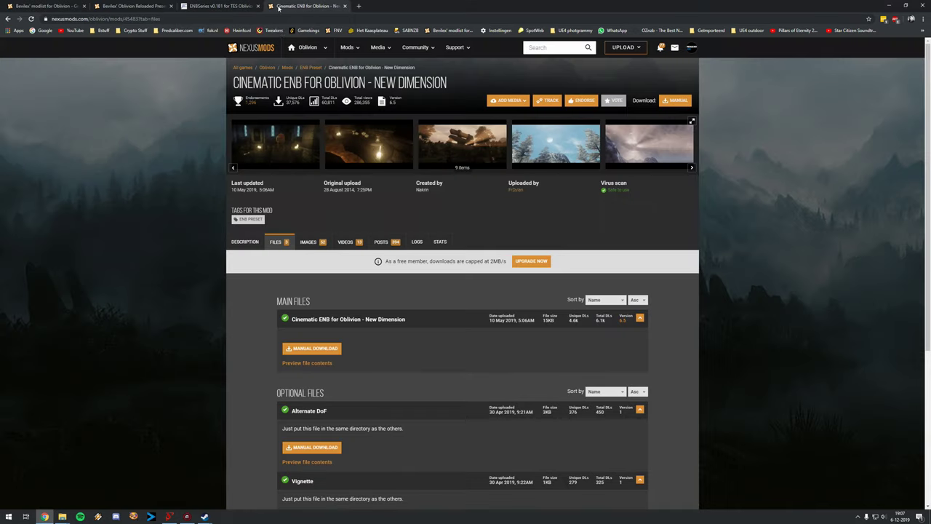
pyautogui.click(245, 242)
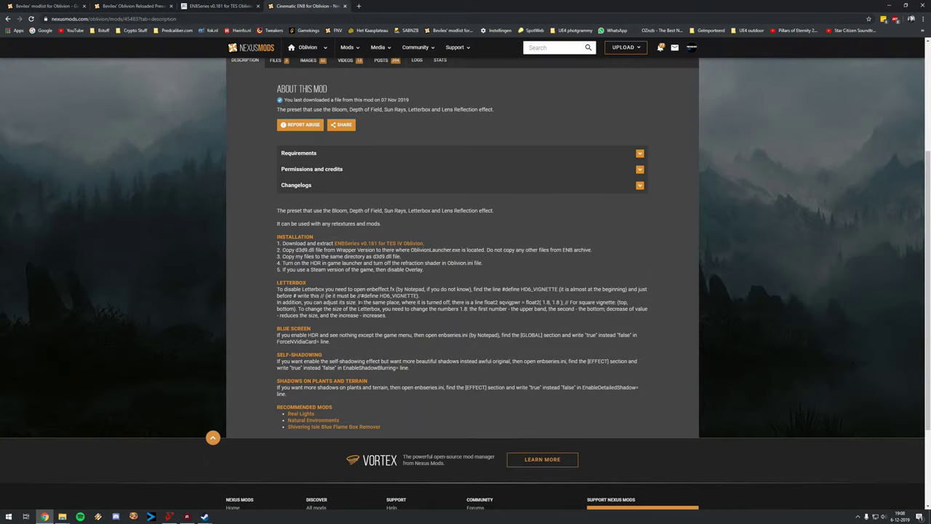
pyautogui.click(313, 154)
pyautogui.click(313, 154)
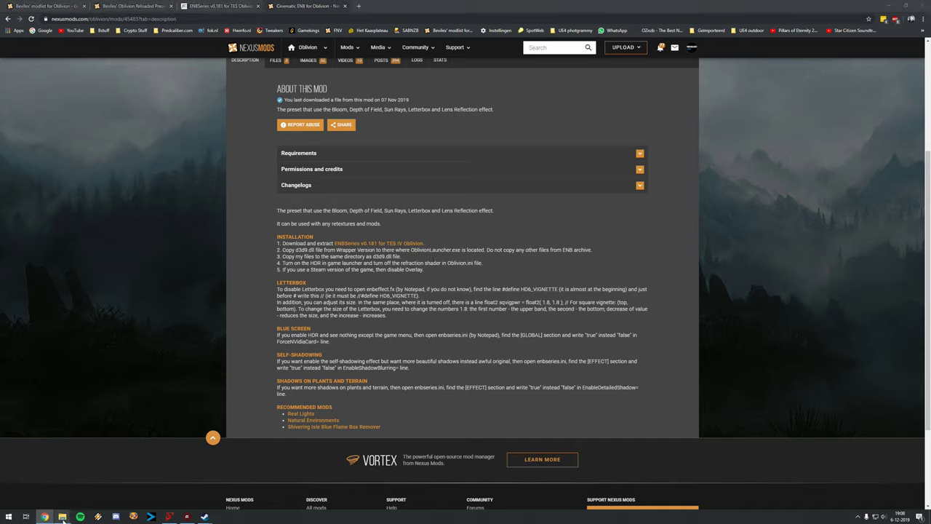
pyautogui.moveTo(61, 517)
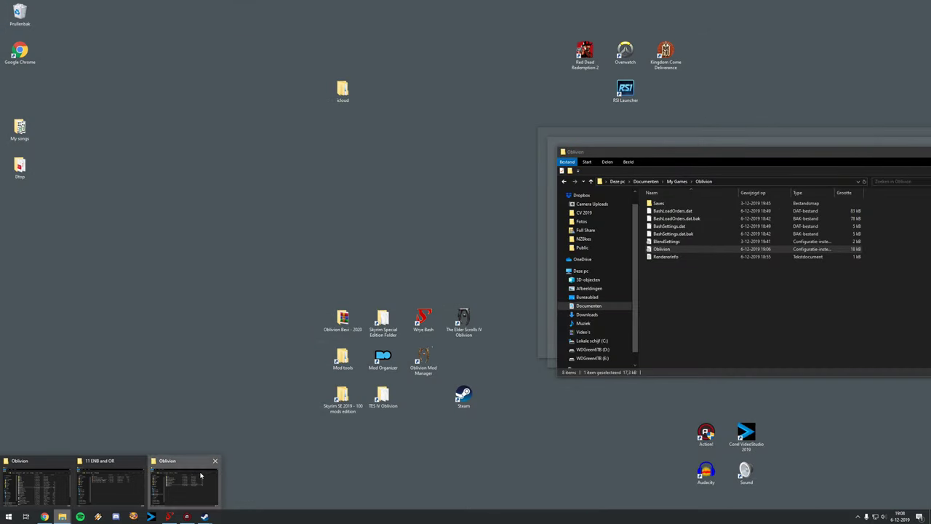
# Open Oblivion.ini in Notepad and find the refraction setting by searching 'refrac'
pyautogui.click(203, 474)
pyautogui.doubleClick(658, 250)
pyautogui.hotkey('ctrl', 'f')
pyautogui.write('w')
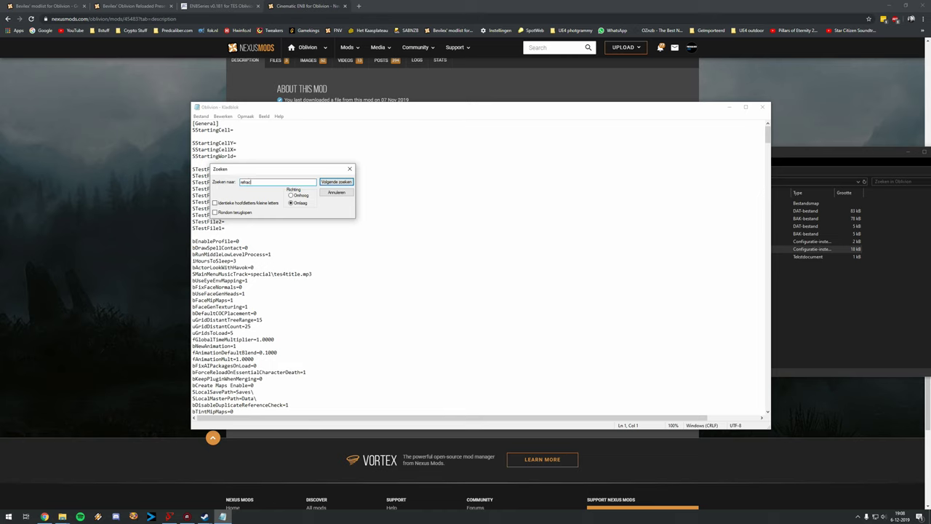
pyautogui.press('Return')
pyautogui.write('ti')
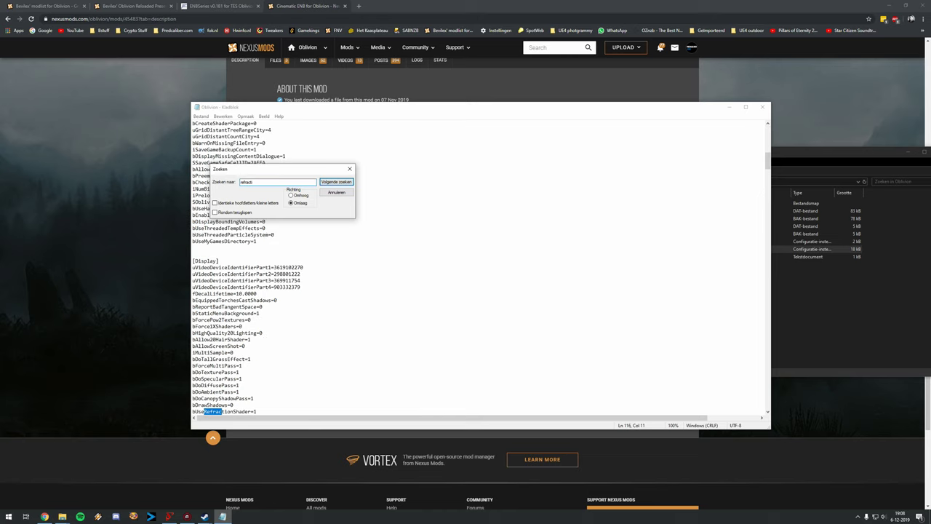
pyautogui.press('Escape')
# Change bUseRefractionShader from 1 to 0, then save and close Oblivion.ini
pyautogui.scroll(-1, 277, 451)
pyautogui.click(277, 411)
pyautogui.scroll(-1, 277, 398)
pyautogui.press('BackSpace')
pyautogui.hotkey('ctrl', 's')
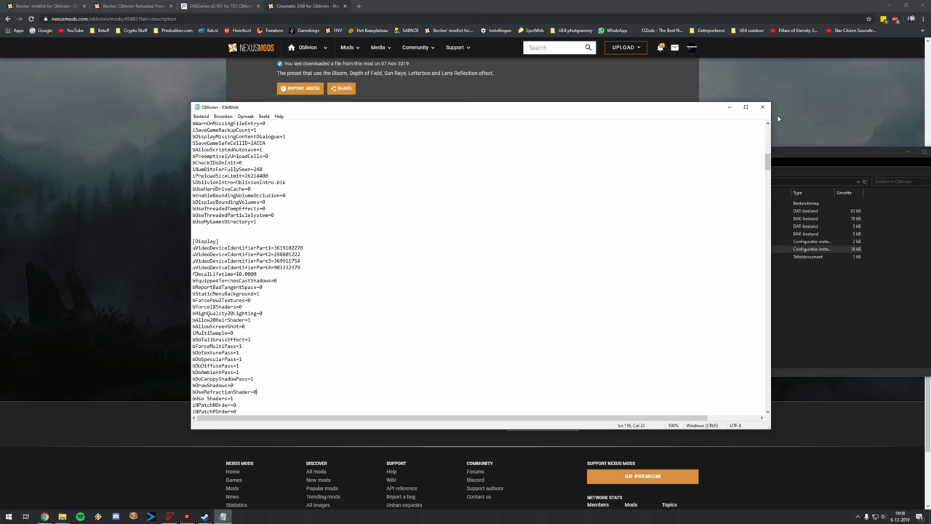
pyautogui.click(762, 107)
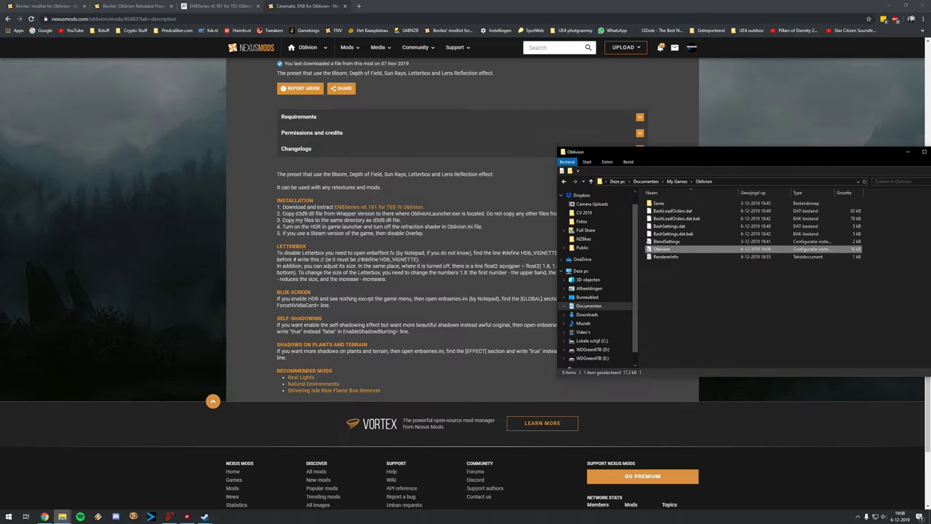
pyautogui.click(539, 320)
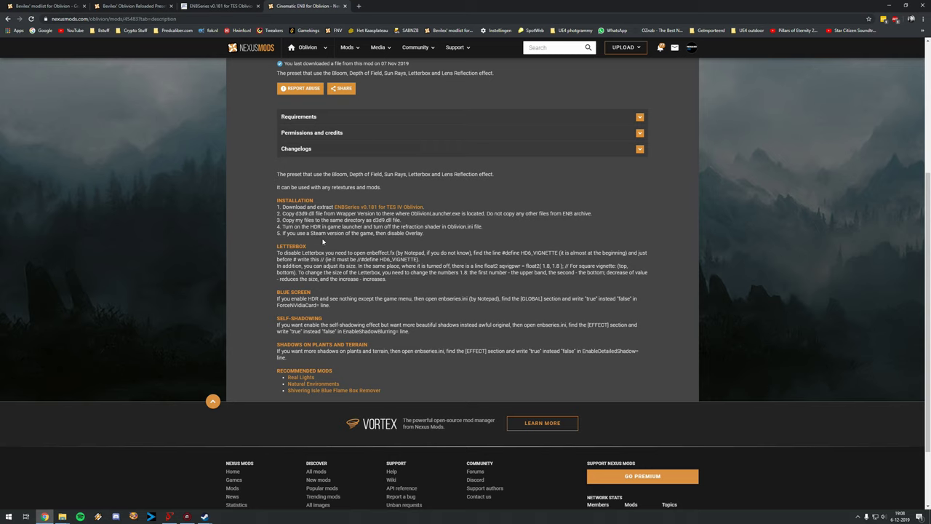
pyautogui.click(204, 517)
pyautogui.click(209, 491)
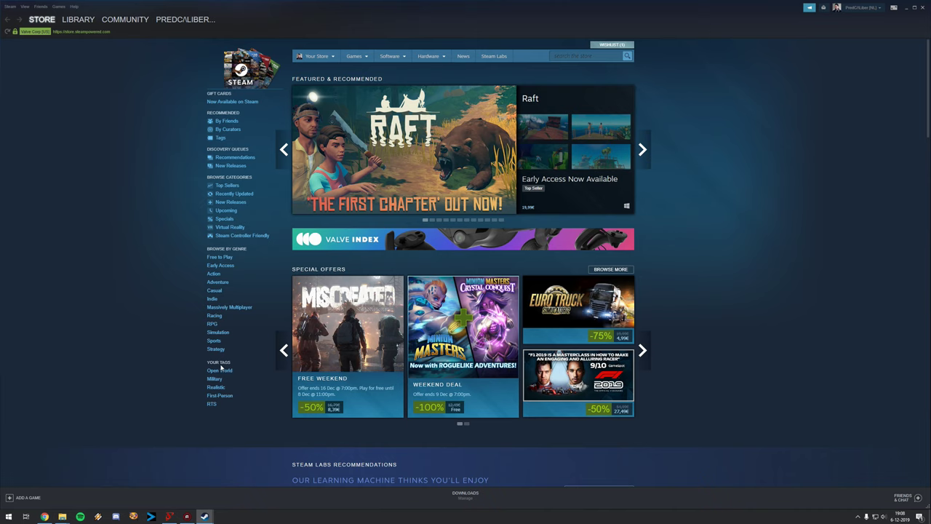
pyautogui.click(78, 19)
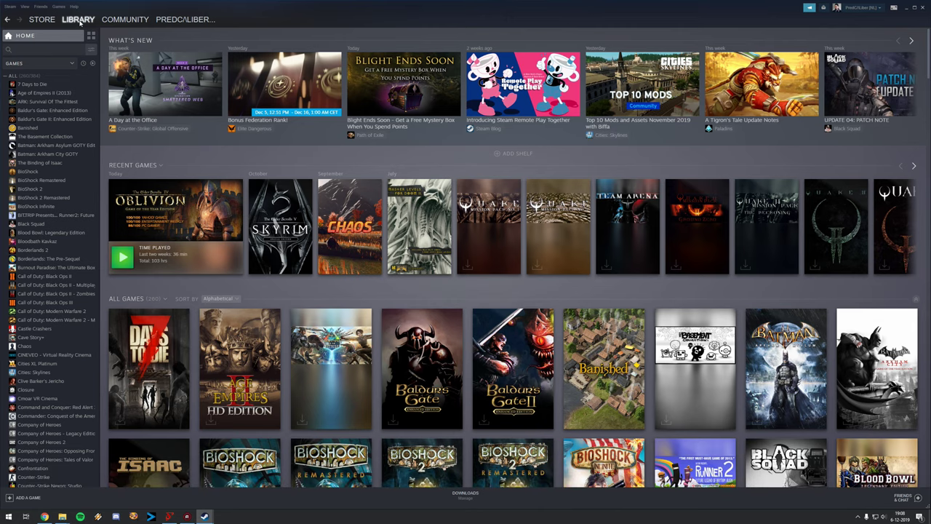
pyautogui.scroll(-10, 43, 221)
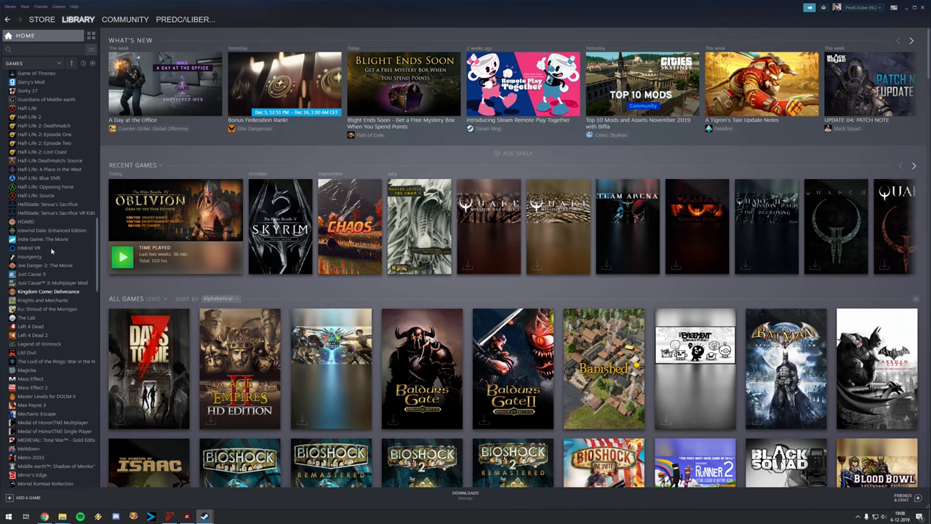
pyautogui.scroll(1, 58, 139)
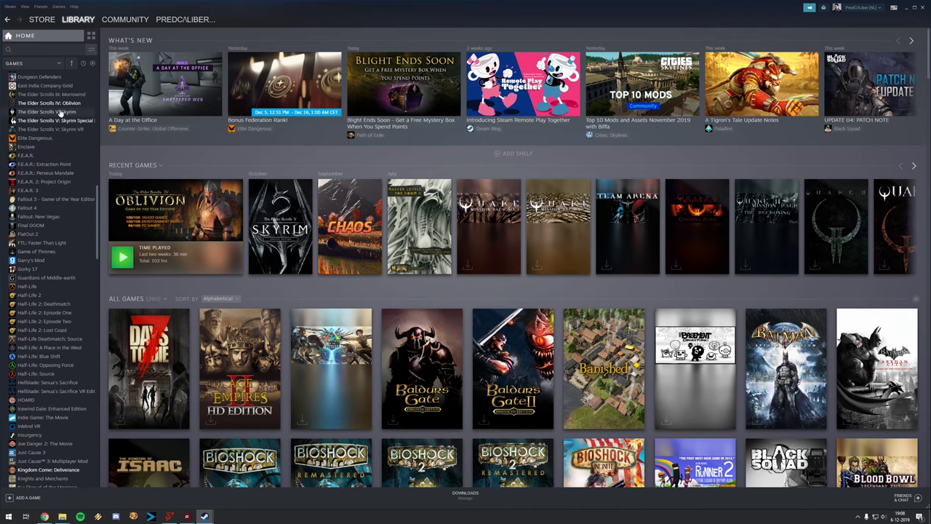
pyautogui.click(57, 103)
pyautogui.rightClick(56, 103)
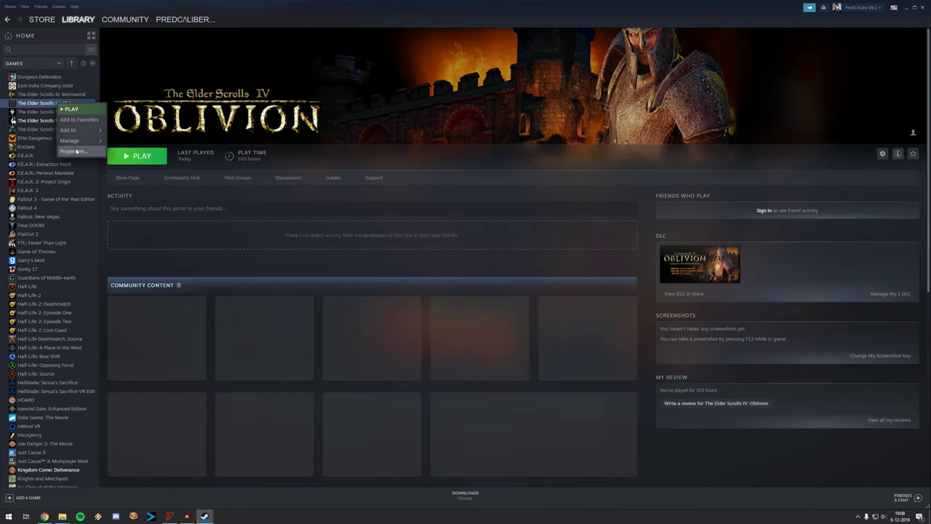
pyautogui.click(74, 150)
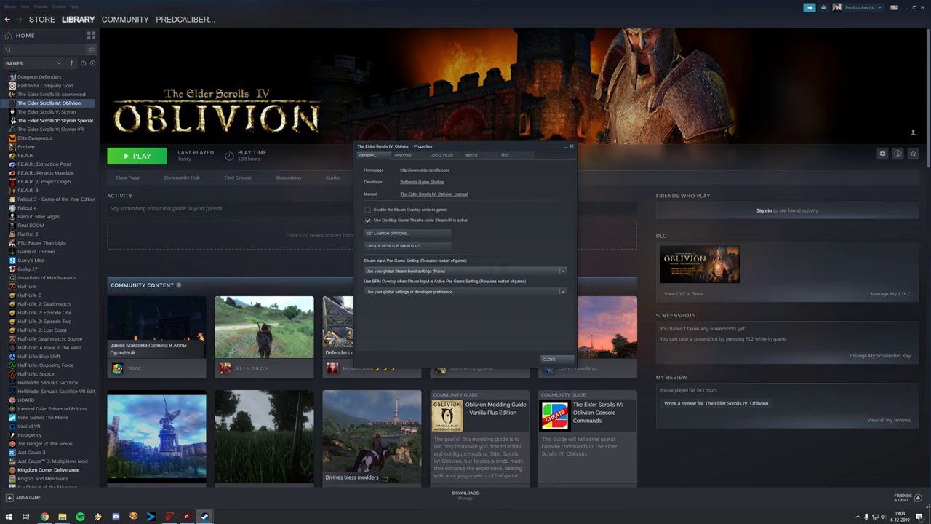
pyautogui.click(549, 358)
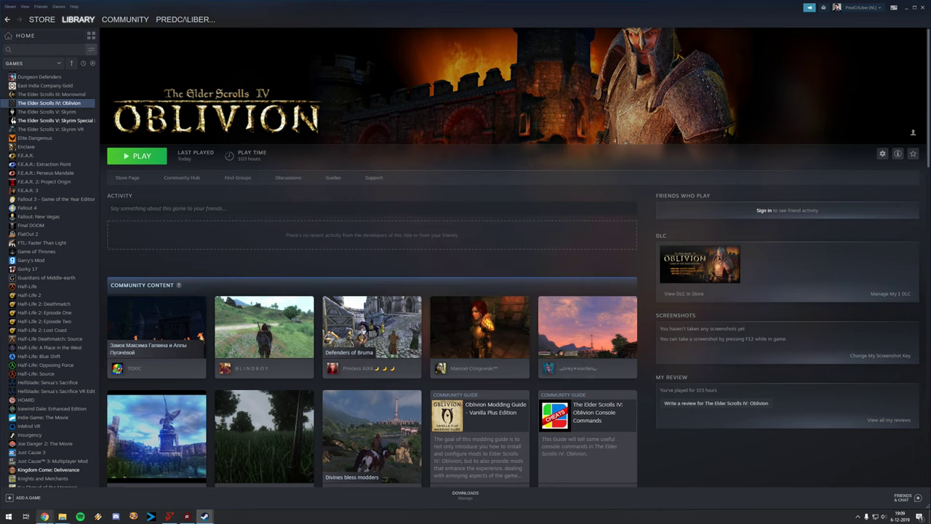
pyautogui.click(44, 517)
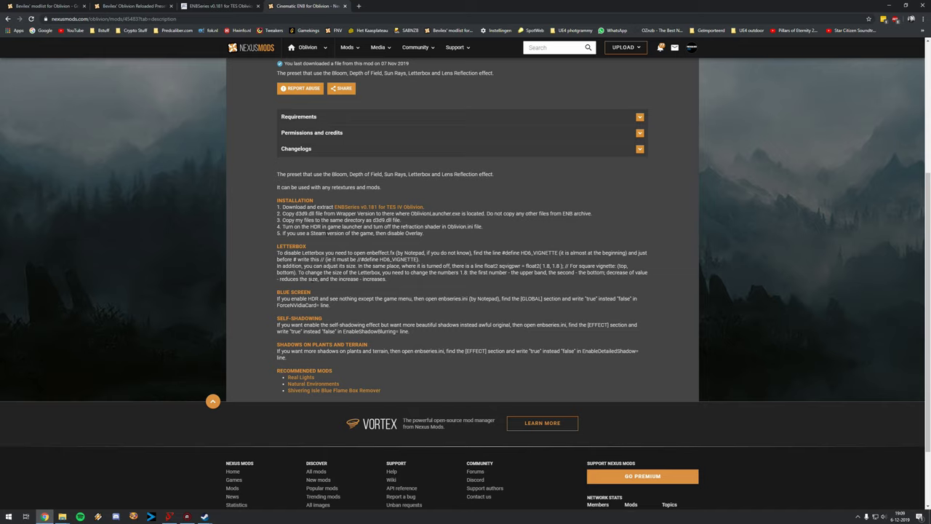
# Bring the 11 ENB and OR archives folder back beside the Cinematic ENB page
pyautogui.moveTo(62, 515)
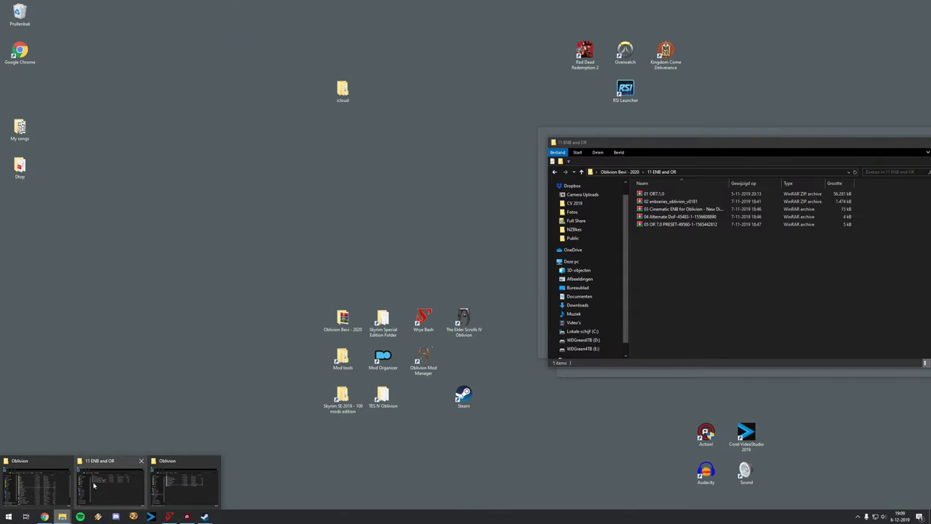
pyautogui.click(93, 485)
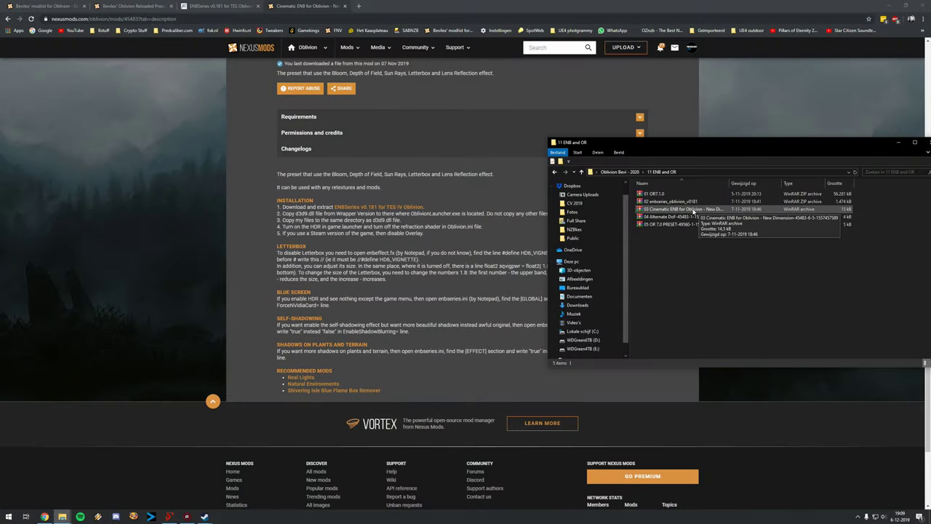
# Extract enbeffect.fx, enbeffectprepass.fx and enbseries.ini from 03 Cinematic ENB into the Oblivion folder
pyautogui.doubleClick(693, 210)
pyautogui.moveTo(85, 402); pyautogui.dragTo(50, 337)
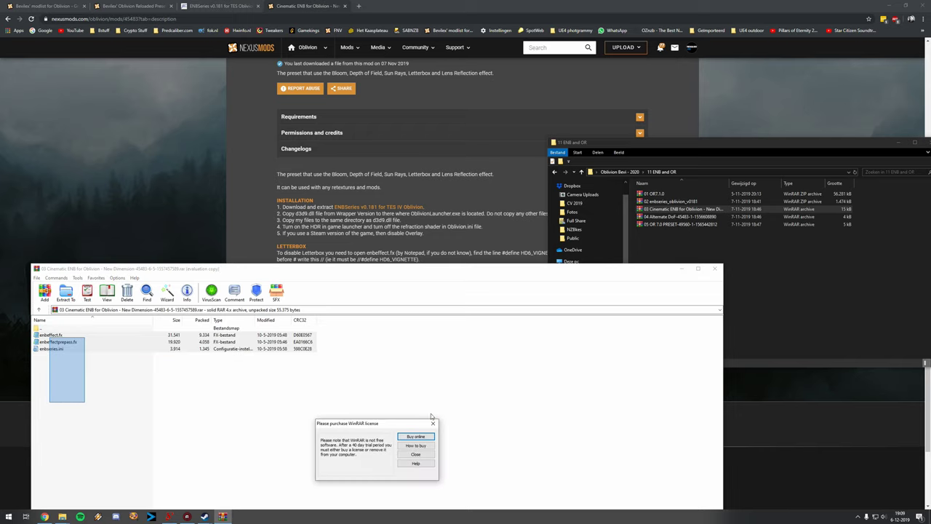
pyautogui.click(432, 423)
pyautogui.click(62, 517)
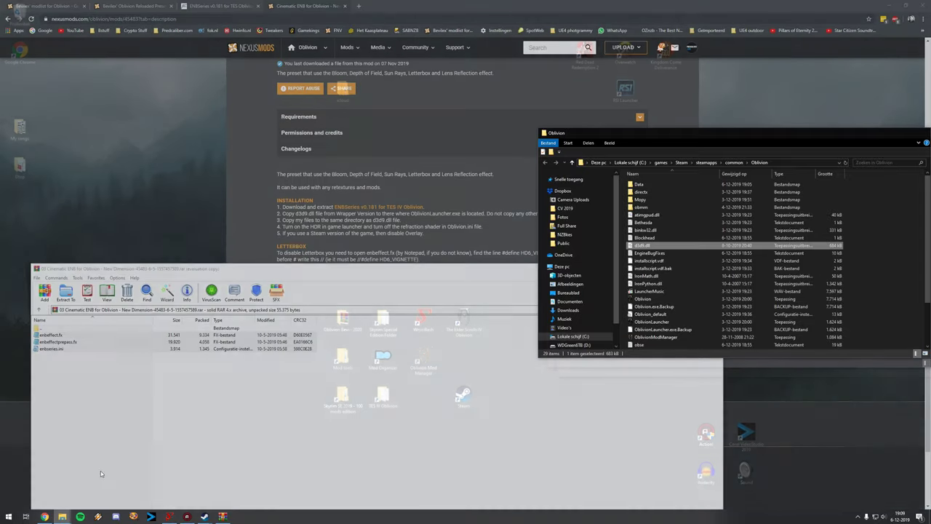
pyautogui.click(186, 484)
pyautogui.moveTo(52, 348)
pyautogui.mouseDown()
pyautogui.moveTo(67, 351)
pyautogui.moveTo(59, 338)
pyautogui.mouseUp()
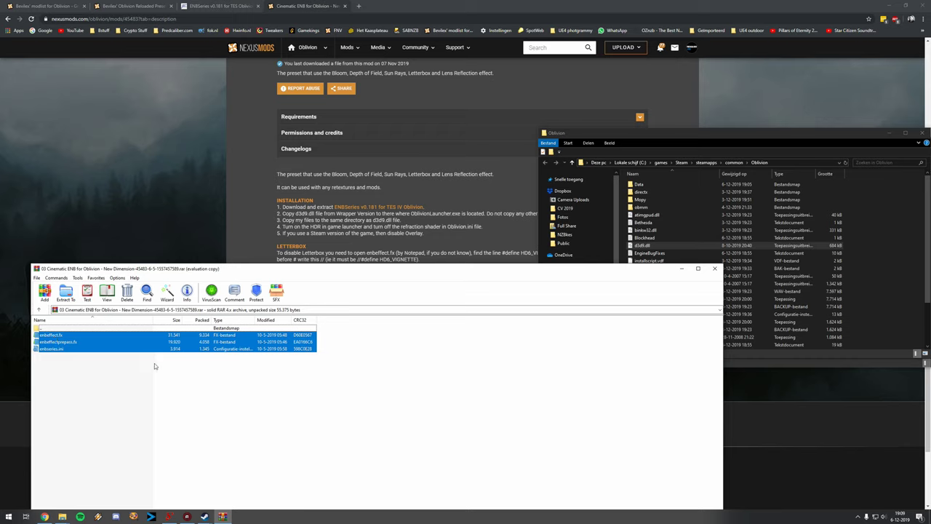
pyautogui.moveTo(53, 336); pyautogui.dragTo(889, 274)
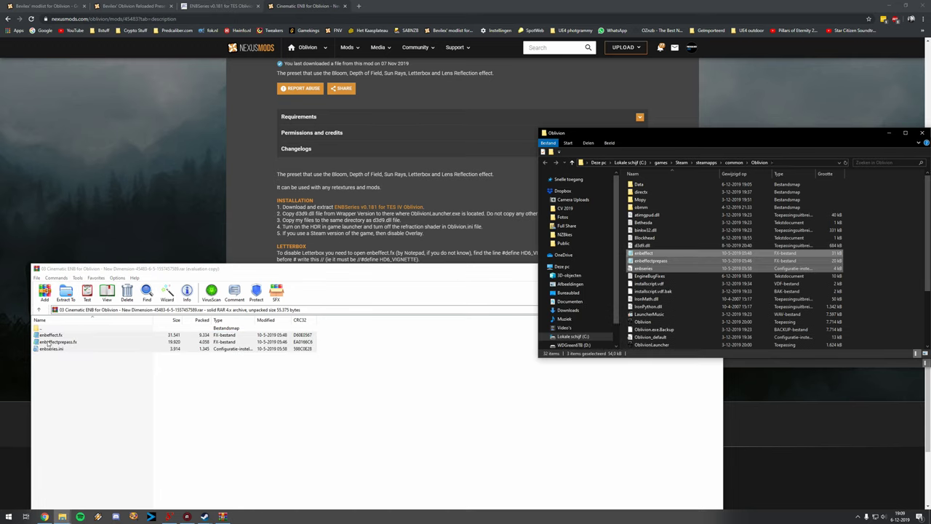
# Replace the Oblivion folder's enbeffectprepass.fx with the one from the 04 Alternate DoF archive
pyautogui.moveTo(63, 515)
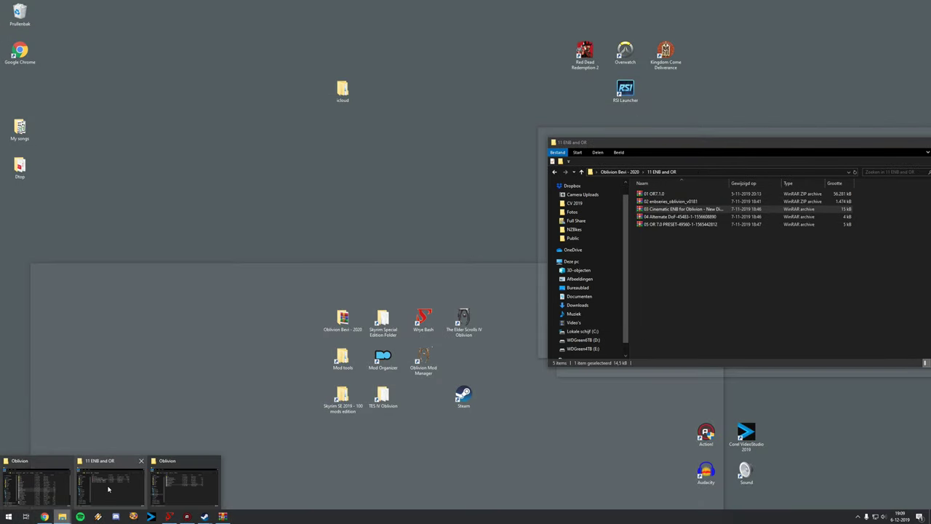
pyautogui.click(107, 489)
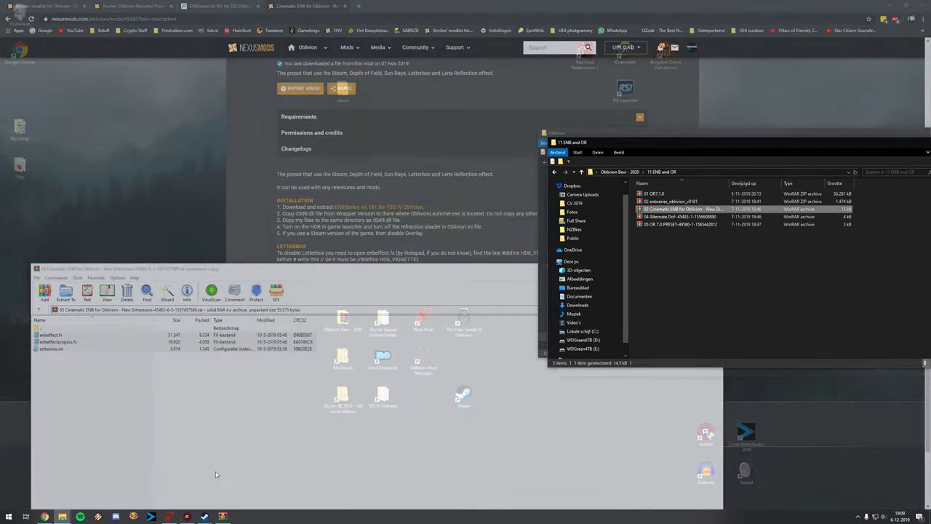
pyautogui.click(677, 217)
pyautogui.doubleClick(676, 216)
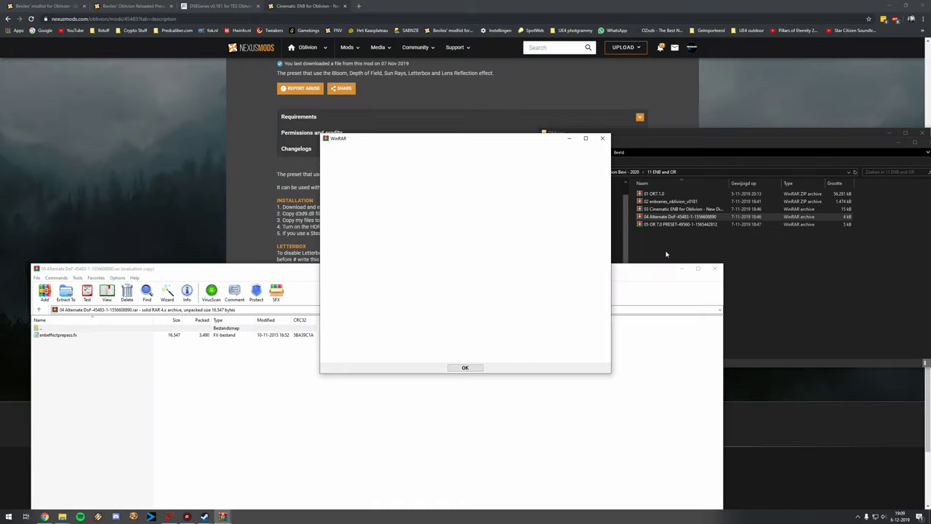
pyautogui.click(604, 141)
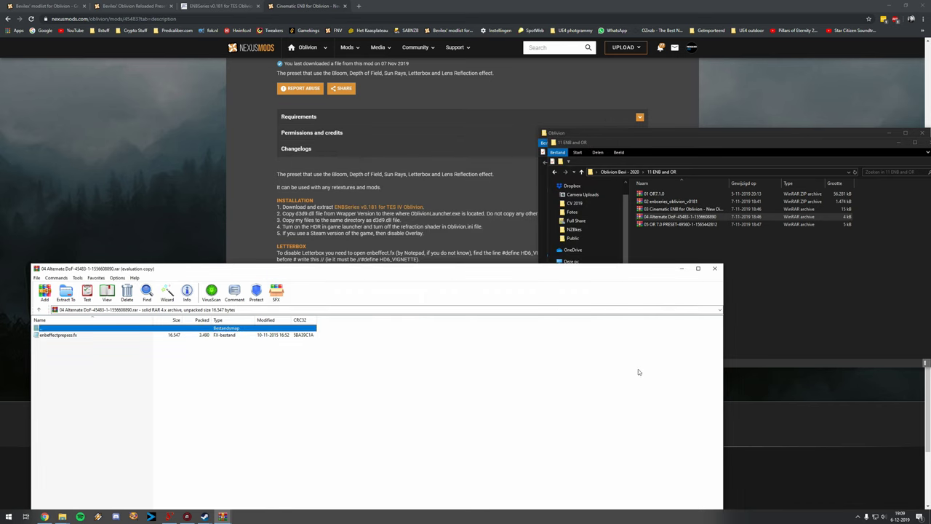
pyautogui.moveTo(682, 148); pyautogui.dragTo(693, 373)
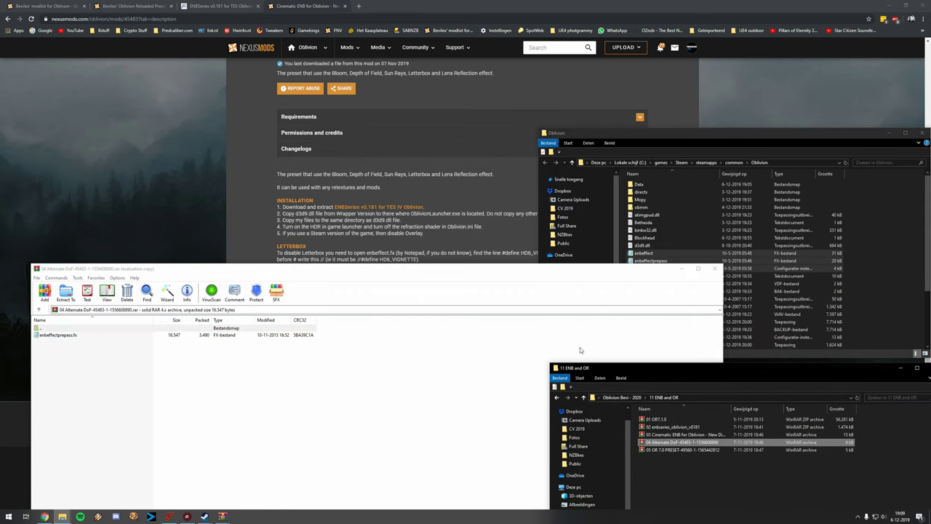
pyautogui.moveTo(49, 338); pyautogui.dragTo(490, 337)
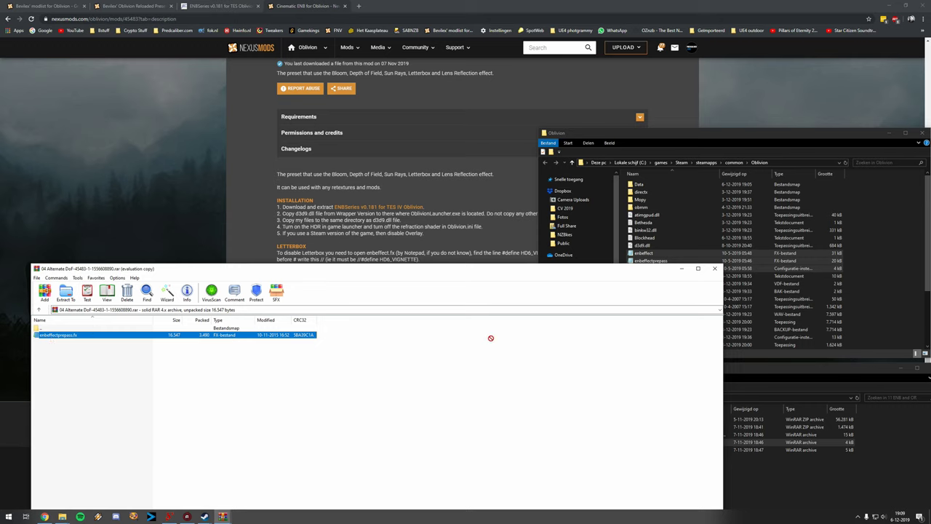
pyautogui.moveTo(870, 313); pyautogui.dragTo(871, 313)
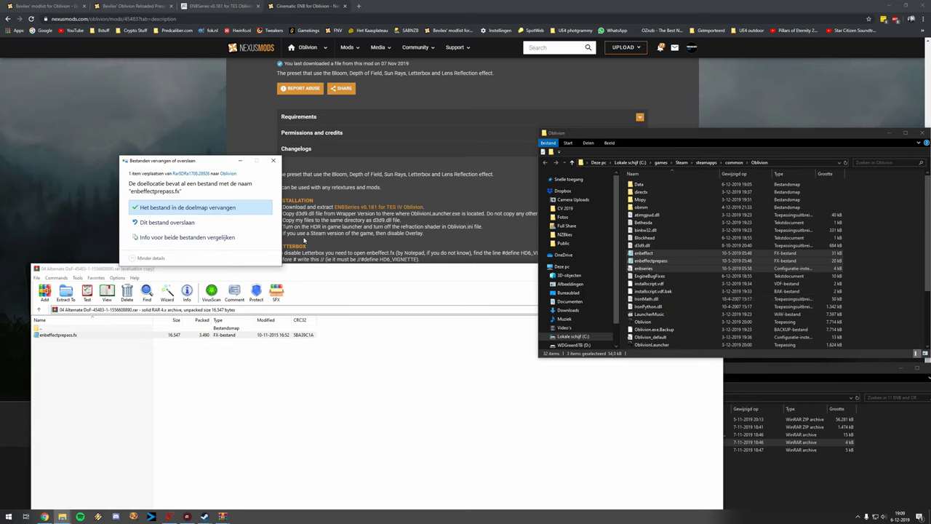
pyautogui.click(215, 209)
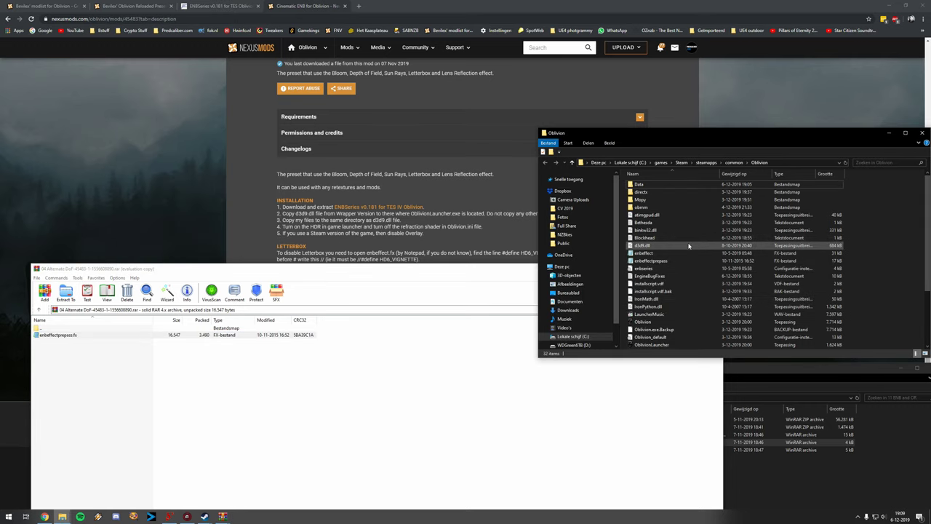
pyautogui.click(267, 229)
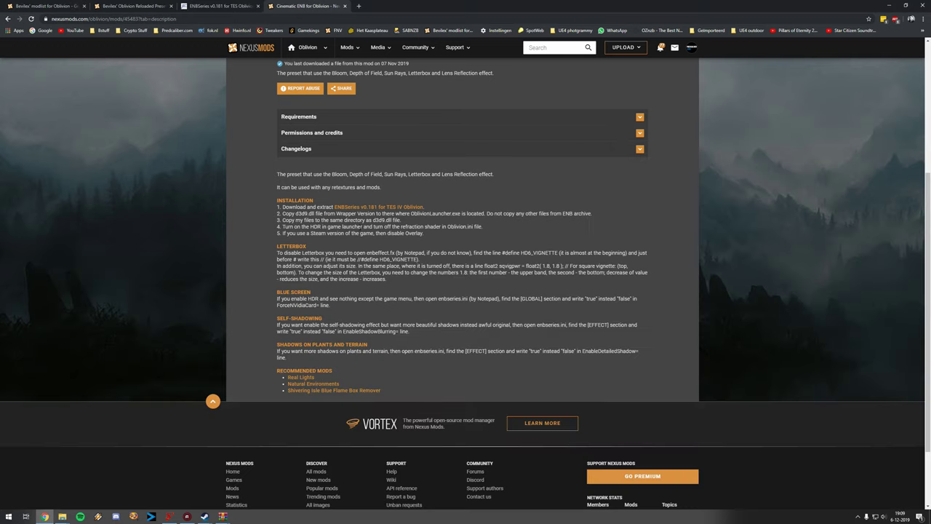
# Open the Oblivion Reloaded preset page's files list showing the OR 7.0 PRESET main file
pyautogui.scroll(8, 465, 291)
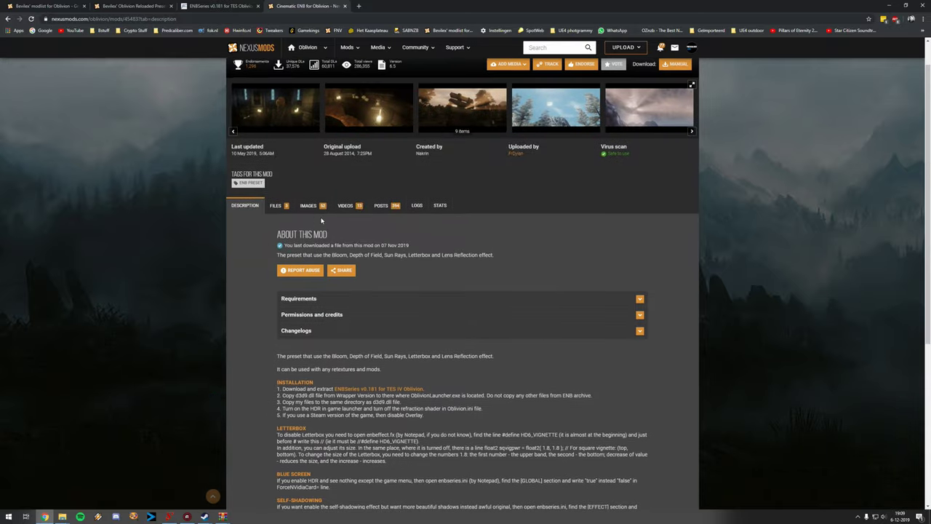
pyautogui.scroll(-8, 466, 291)
pyautogui.click(211, 6)
pyautogui.click(121, 5)
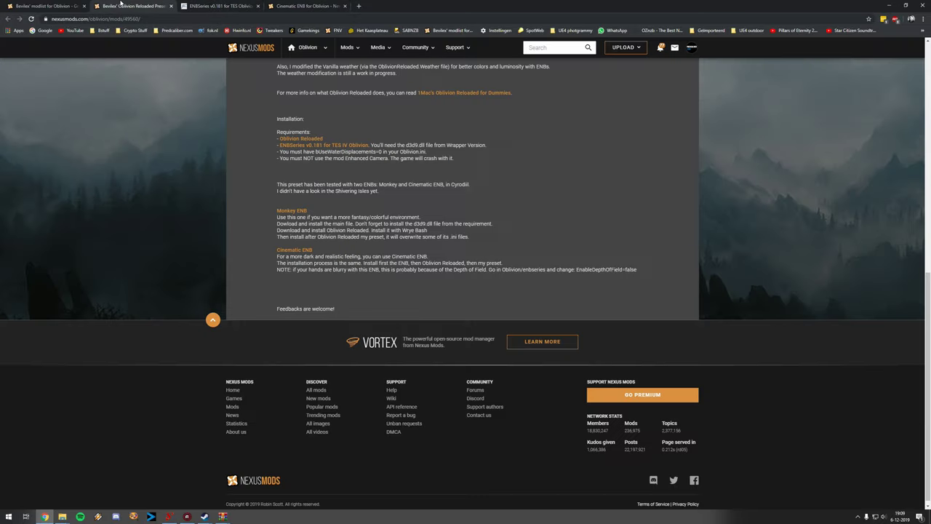
pyautogui.scroll(4, 303, 168)
pyautogui.scroll(-2, 328, 247)
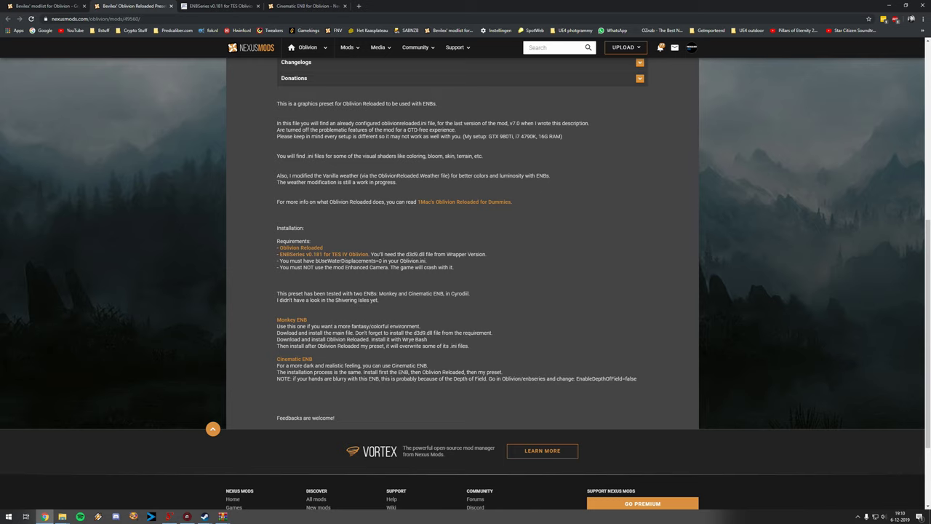
pyautogui.scroll(10, 362, 267)
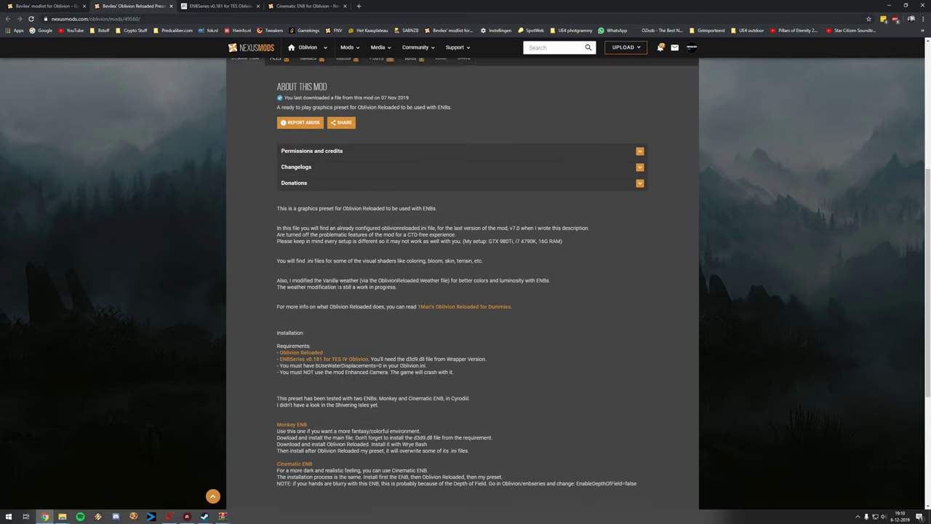
pyautogui.click(275, 175)
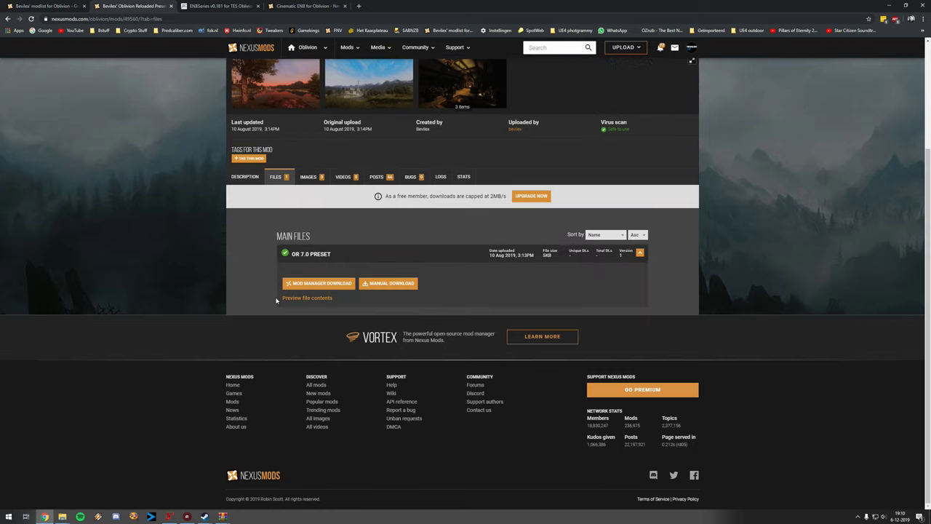
# Bring the 11 ENB and OR archives folder forward beside the preset page
pyautogui.moveTo(61, 517)
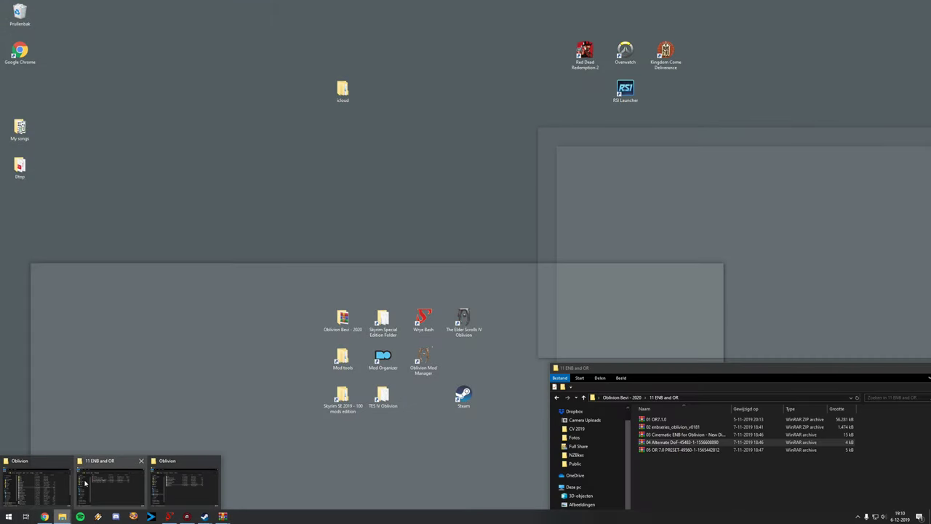
pyautogui.click(84, 482)
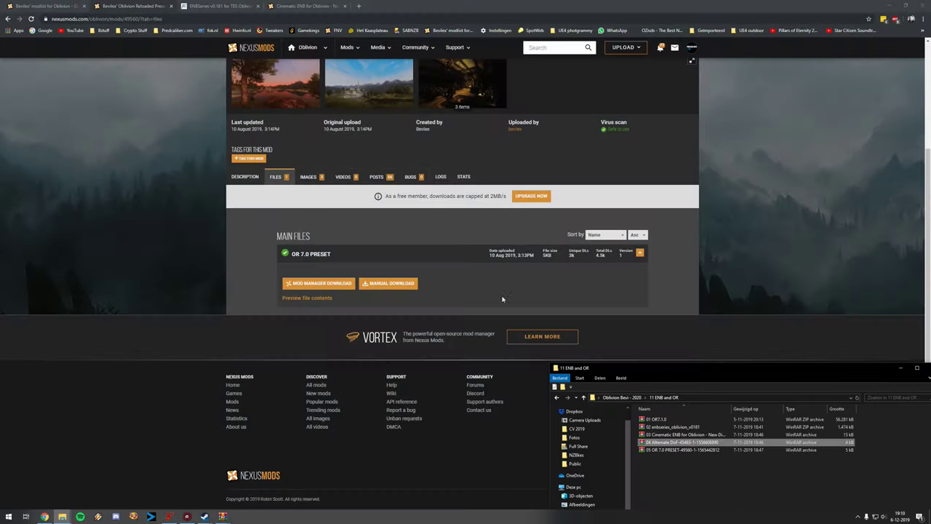
pyautogui.moveTo(64, 517)
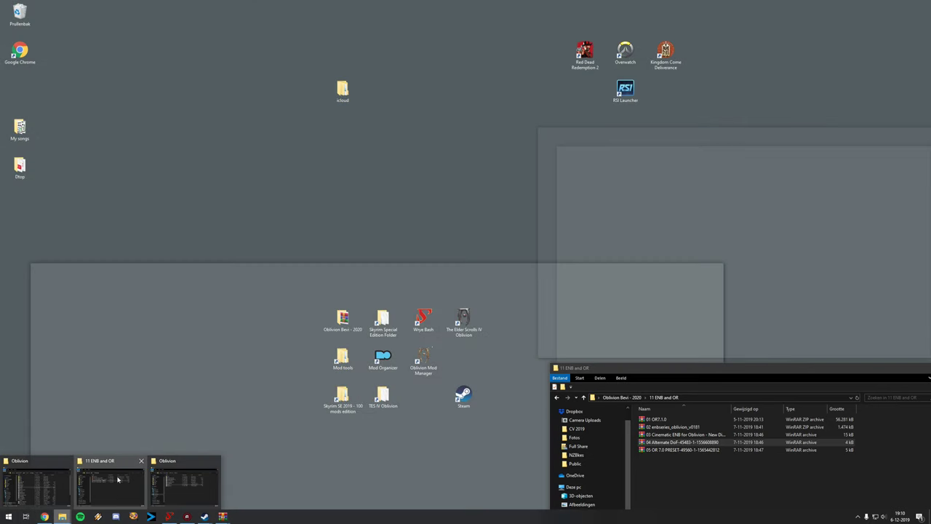
pyautogui.click(117, 478)
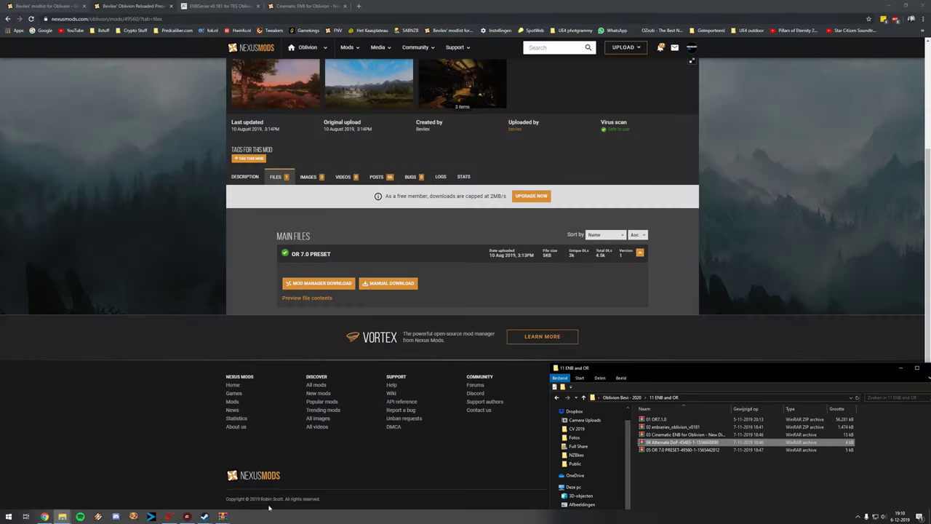
# Open 05 OR 7.0 PRESET in WinRAR and select the OBSE and Shaders folders in OR PRESET 7.0
pyautogui.click(78, 518)
pyautogui.click(101, 491)
pyautogui.press('super+d')
pyautogui.click(110, 483)
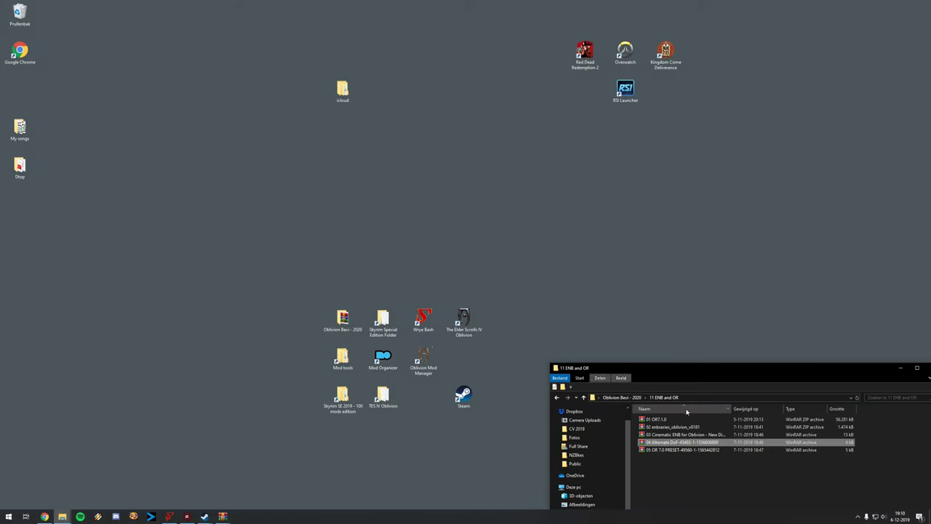
pyautogui.moveTo(703, 368); pyautogui.dragTo(440, 129)
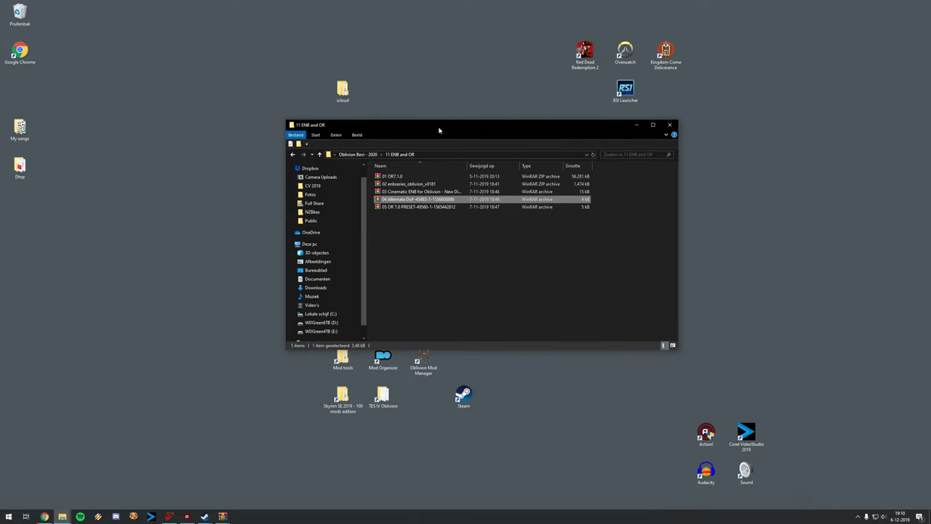
pyautogui.doubleClick(398, 207)
pyautogui.doubleClick(53, 336)
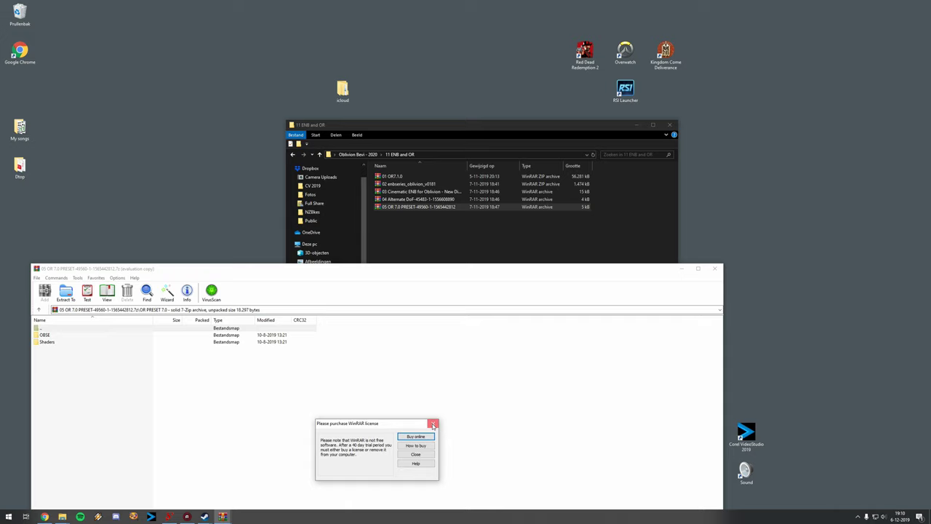
pyautogui.click(433, 424)
pyautogui.moveTo(119, 398); pyautogui.dragTo(69, 340)
# Copy OBSE and Shaders into Oblivion's Data folder, replacing the existing files
pyautogui.moveTo(62, 515)
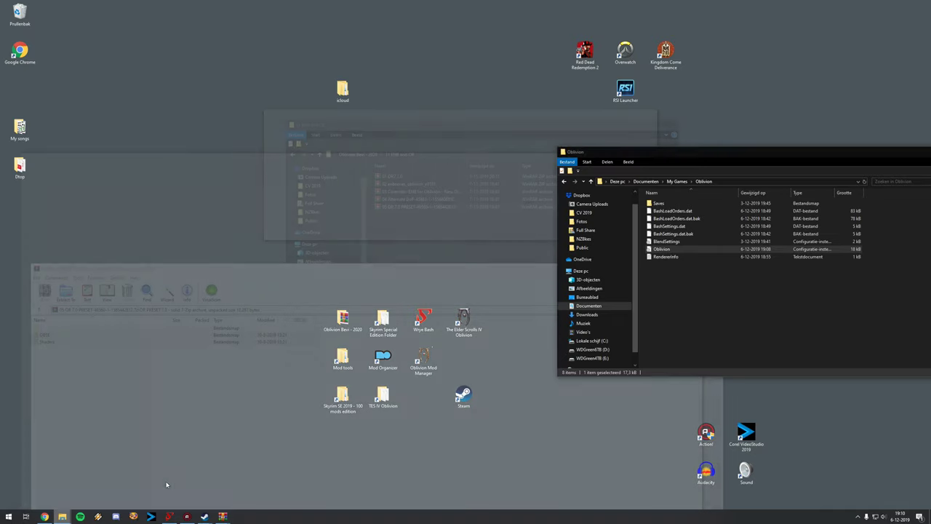
pyautogui.click(166, 484)
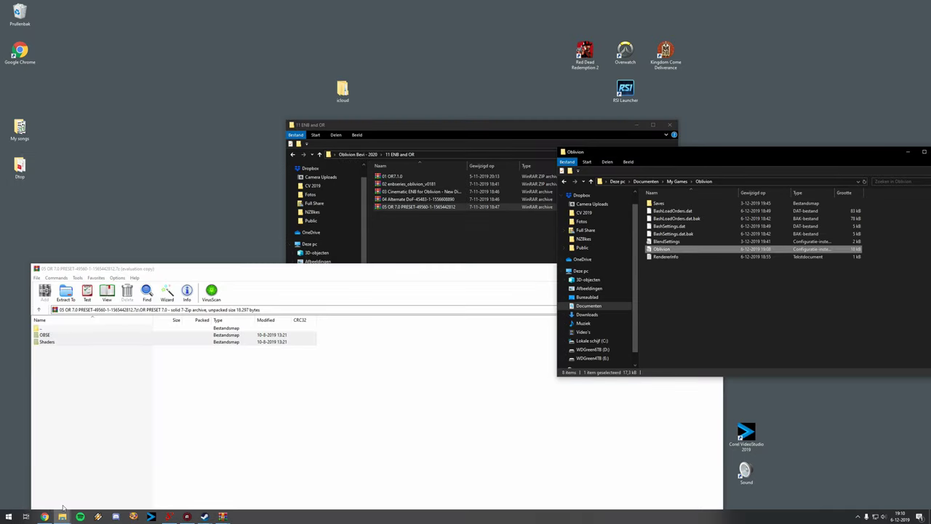
pyautogui.moveTo(63, 513)
pyautogui.click(109, 485)
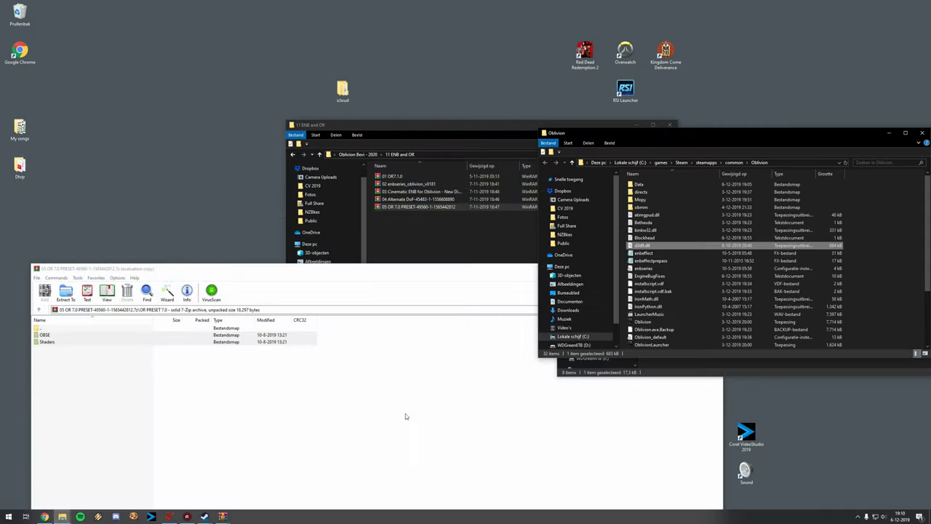
pyautogui.doubleClick(658, 185)
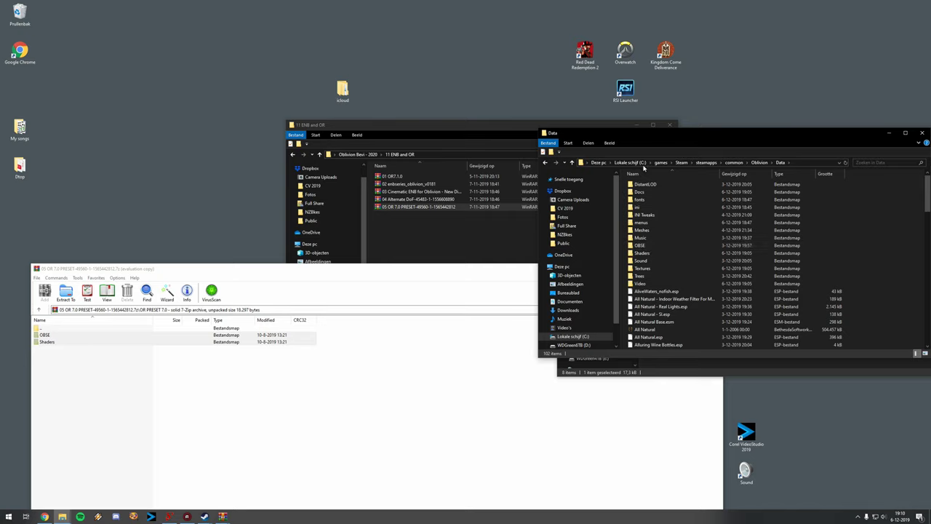
pyautogui.moveTo(95, 385); pyautogui.dragTo(48, 332)
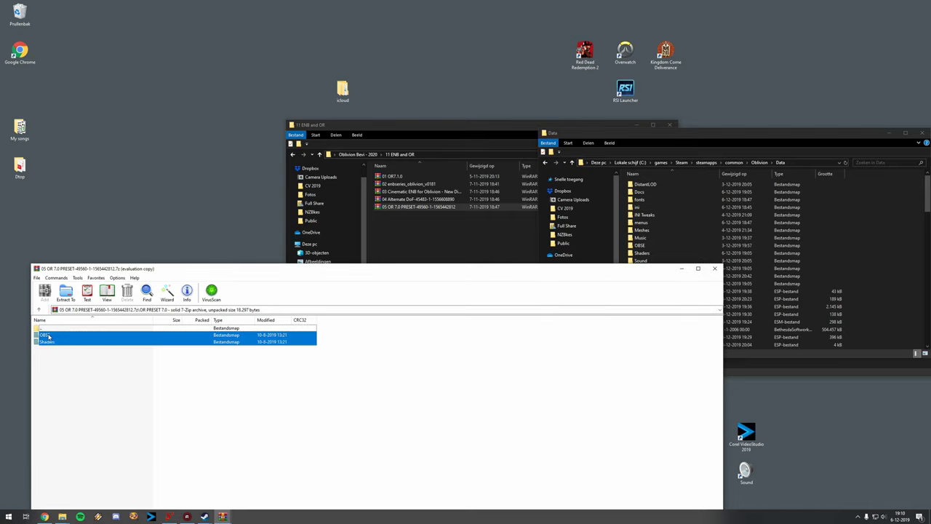
pyautogui.moveTo(822, 234); pyautogui.dragTo(863, 246)
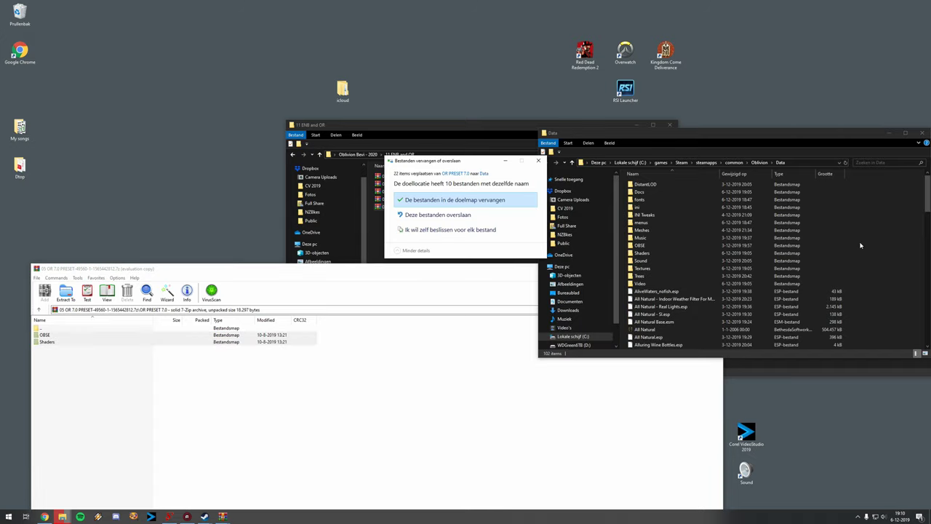
pyautogui.click(461, 201)
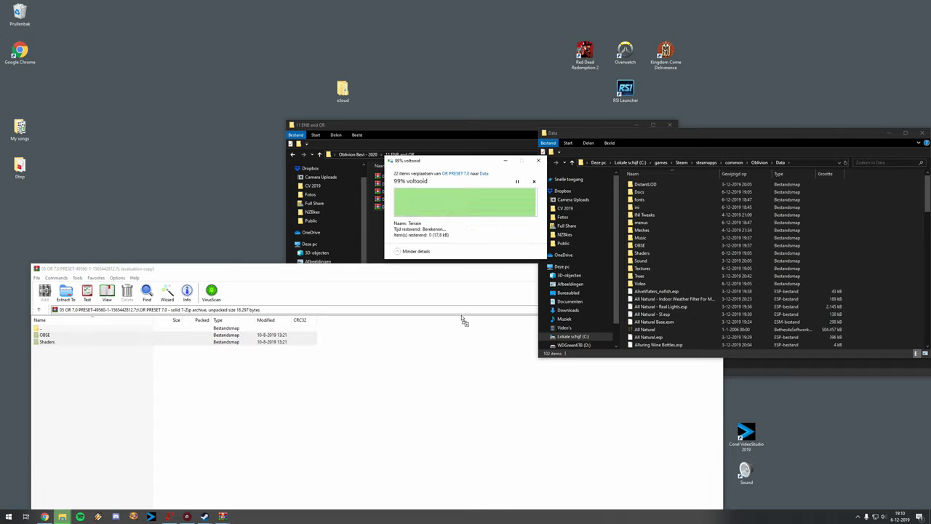
pyautogui.click(149, 442)
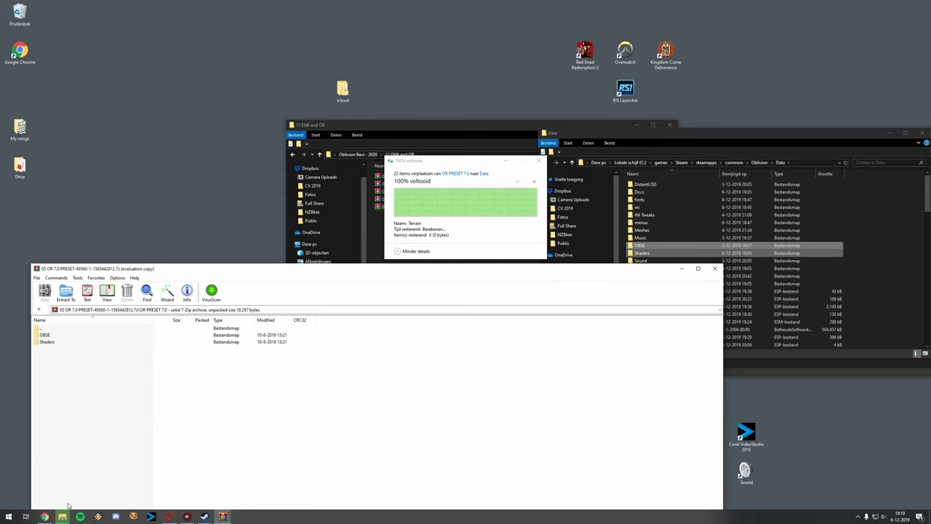